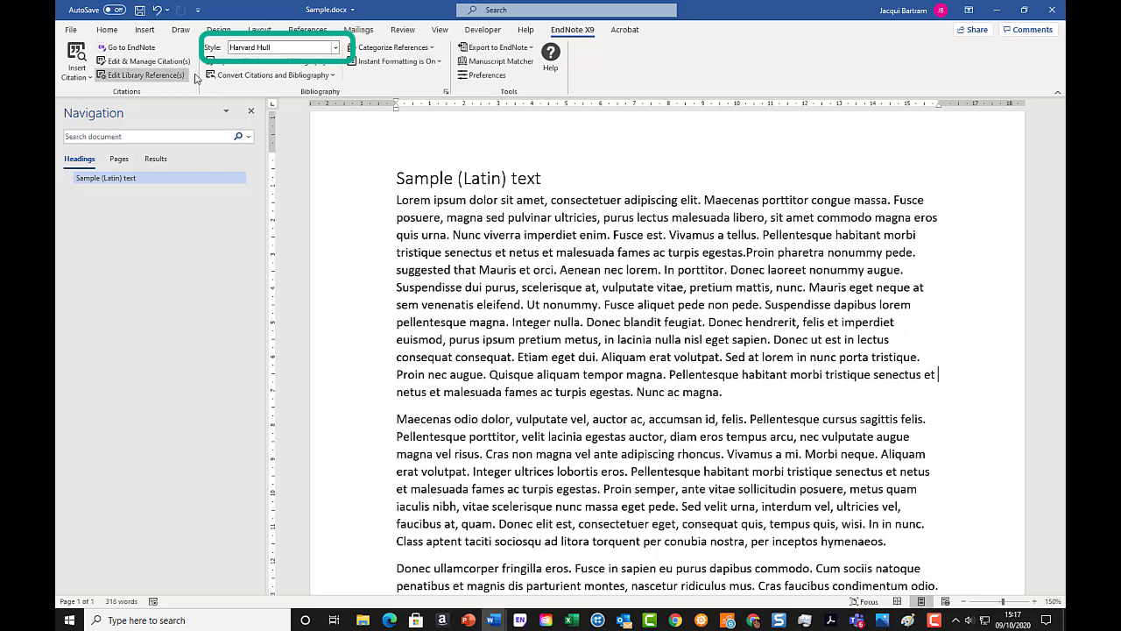
# Switch the EndNote citation style to Footnotes_Hull and insert a footnote after "quis urna." in the first paragraph
pyautogui.click(334, 48)
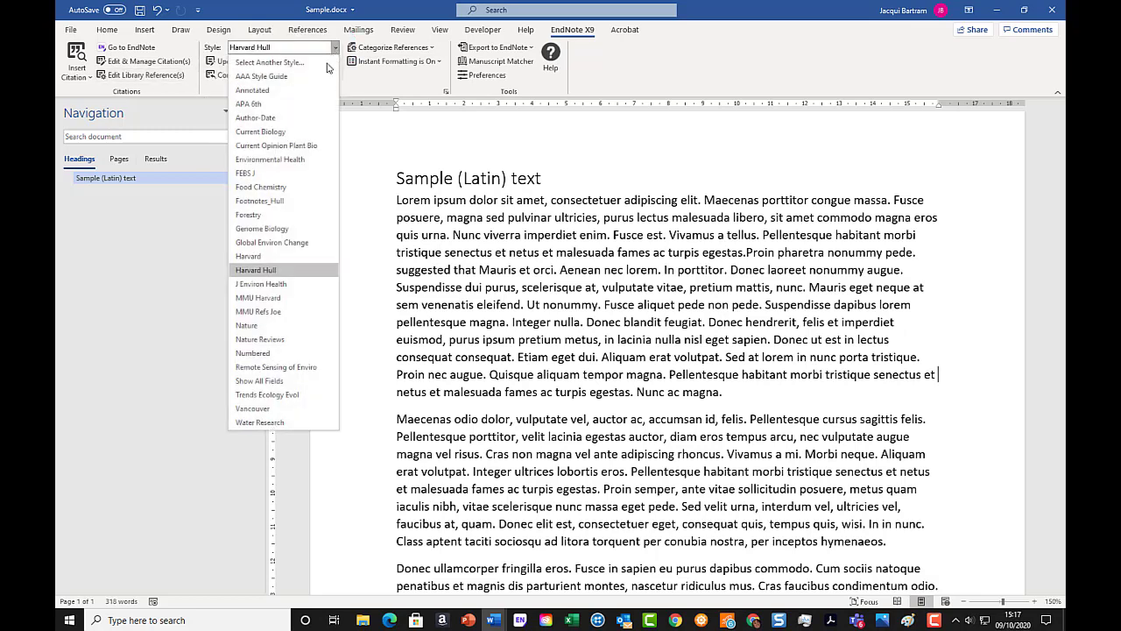
pyautogui.click(284, 201)
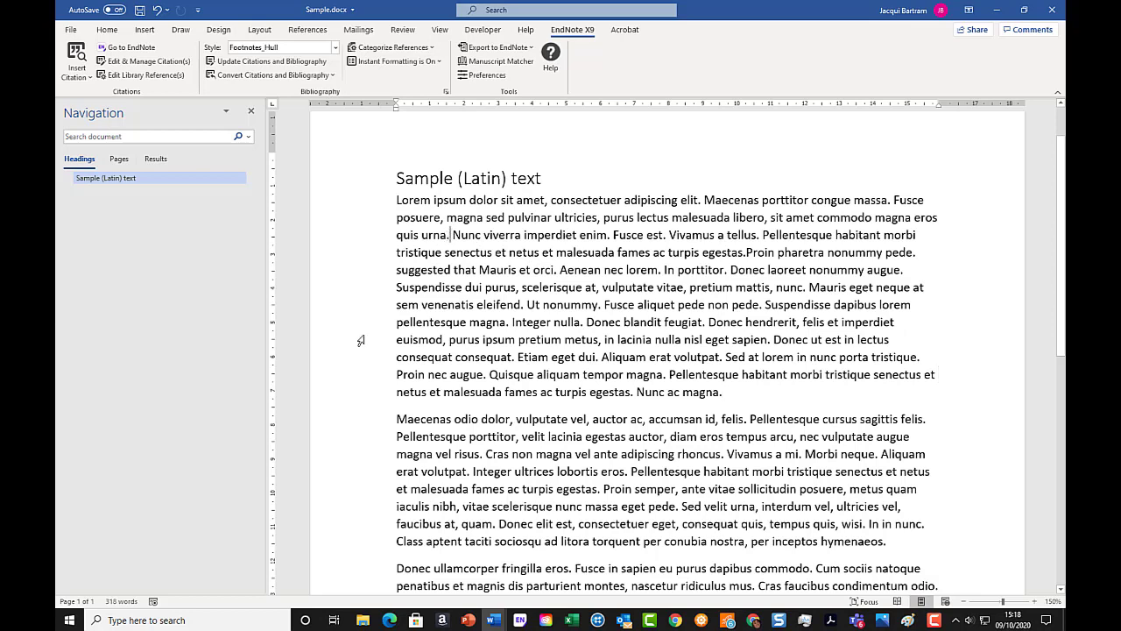
pyautogui.click(322, 31)
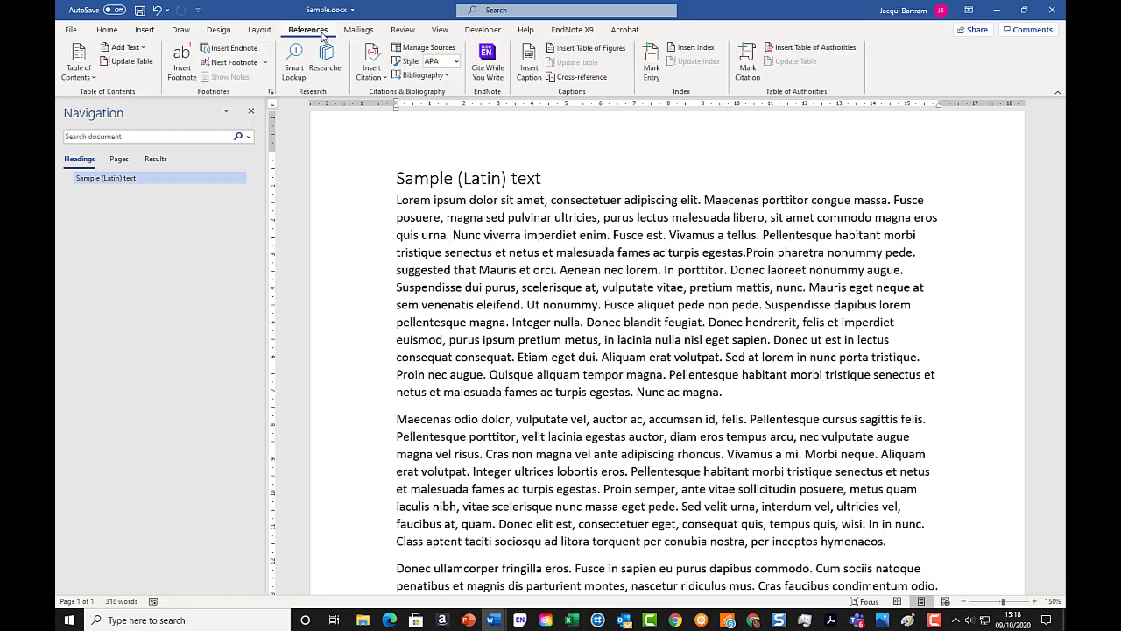
pyautogui.click(181, 72)
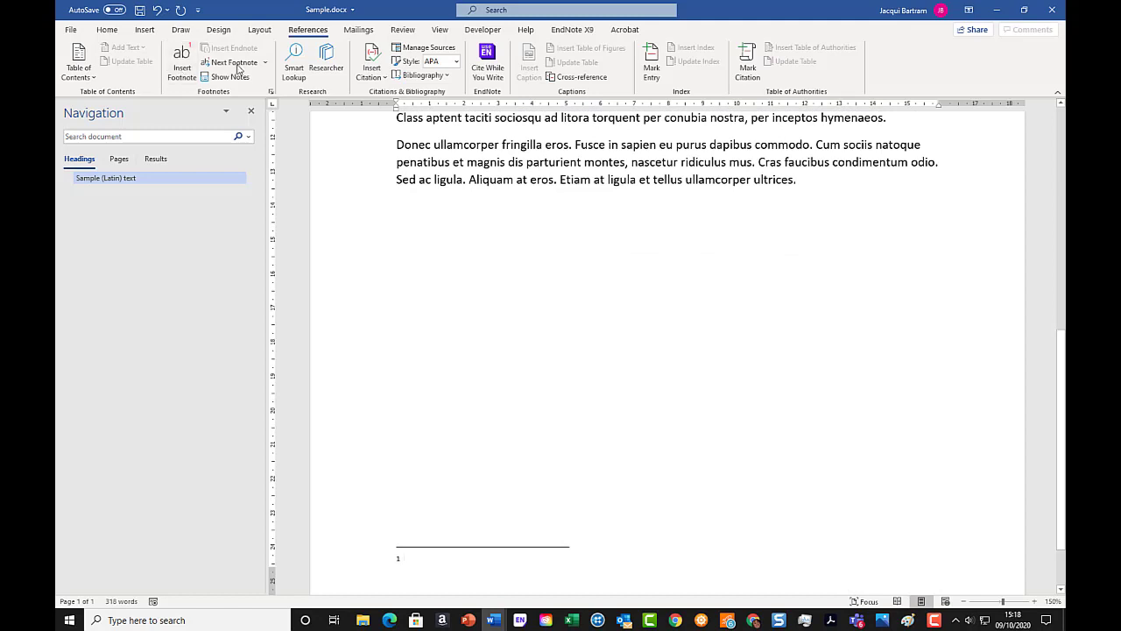
# Open EndNote's Find & Insert My References dialog for the first footnote
pyautogui.click(574, 32)
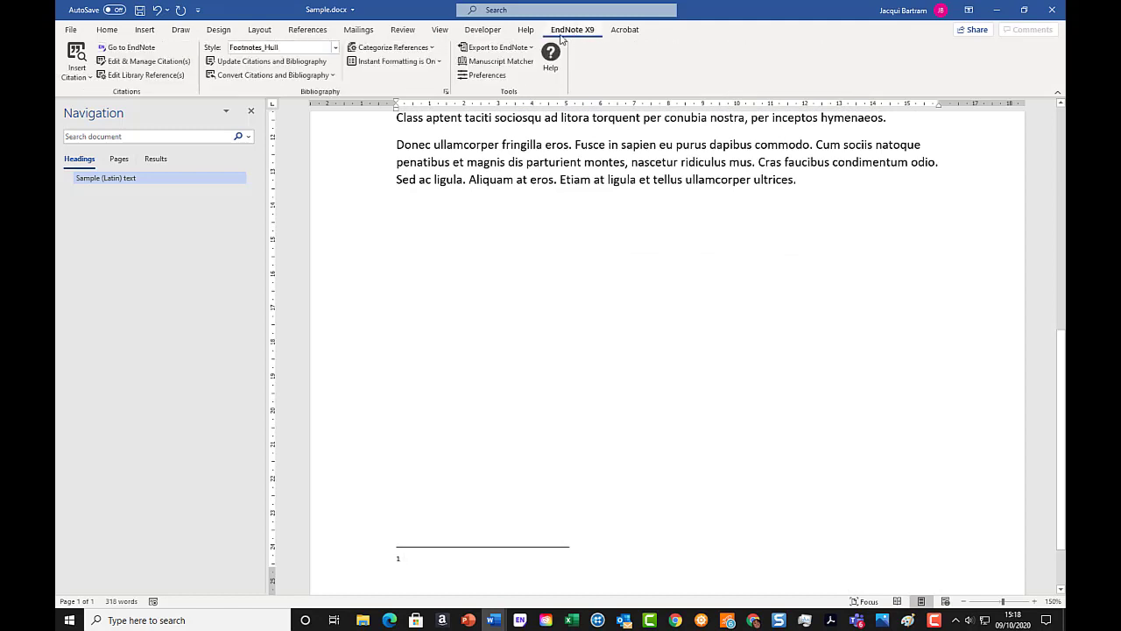
pyautogui.click(77, 55)
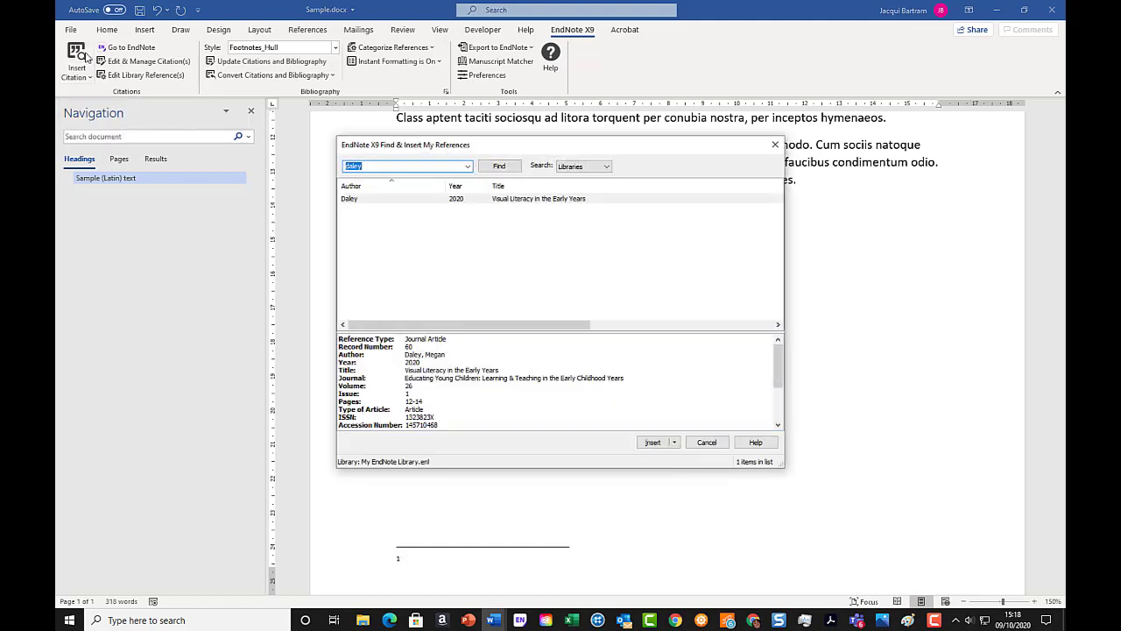
pyautogui.click(707, 443)
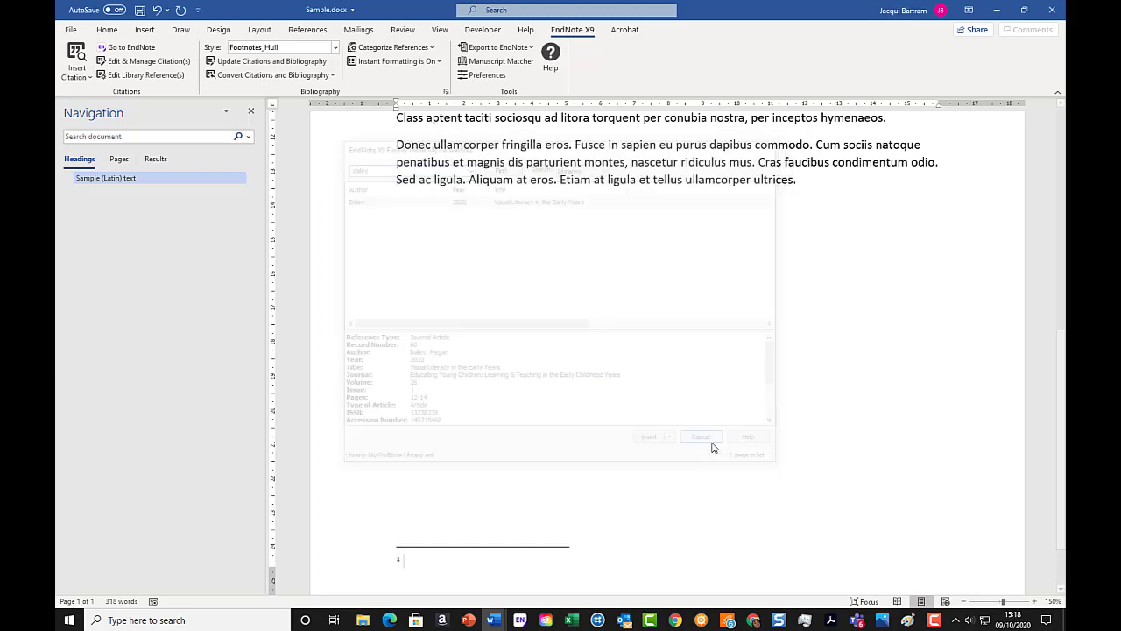
pyautogui.click(83, 79)
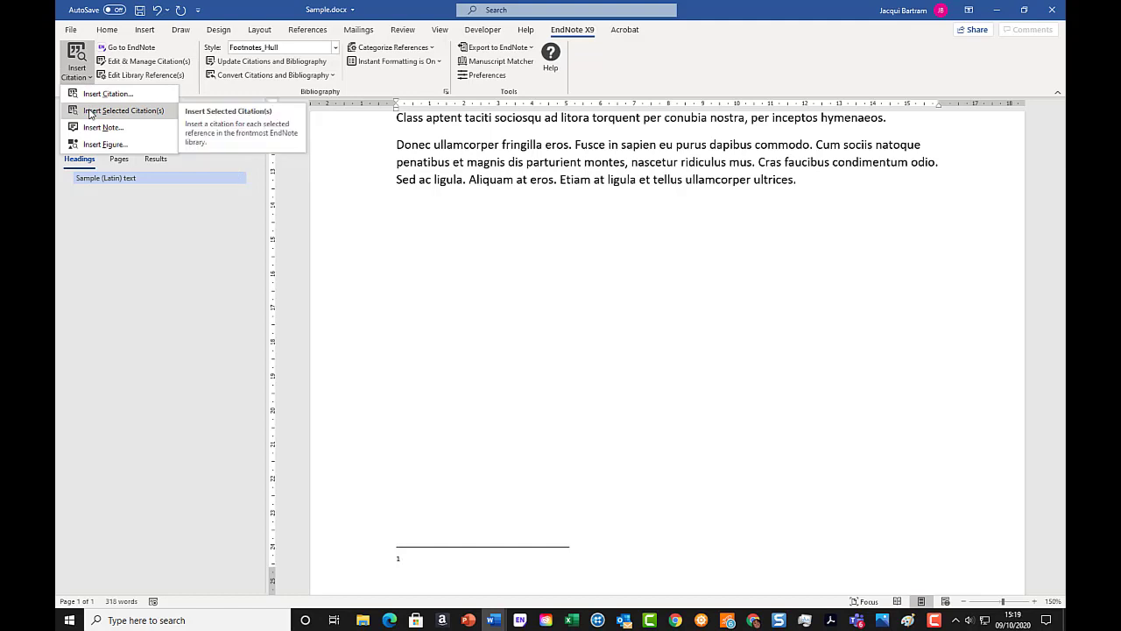
pyautogui.click(91, 98)
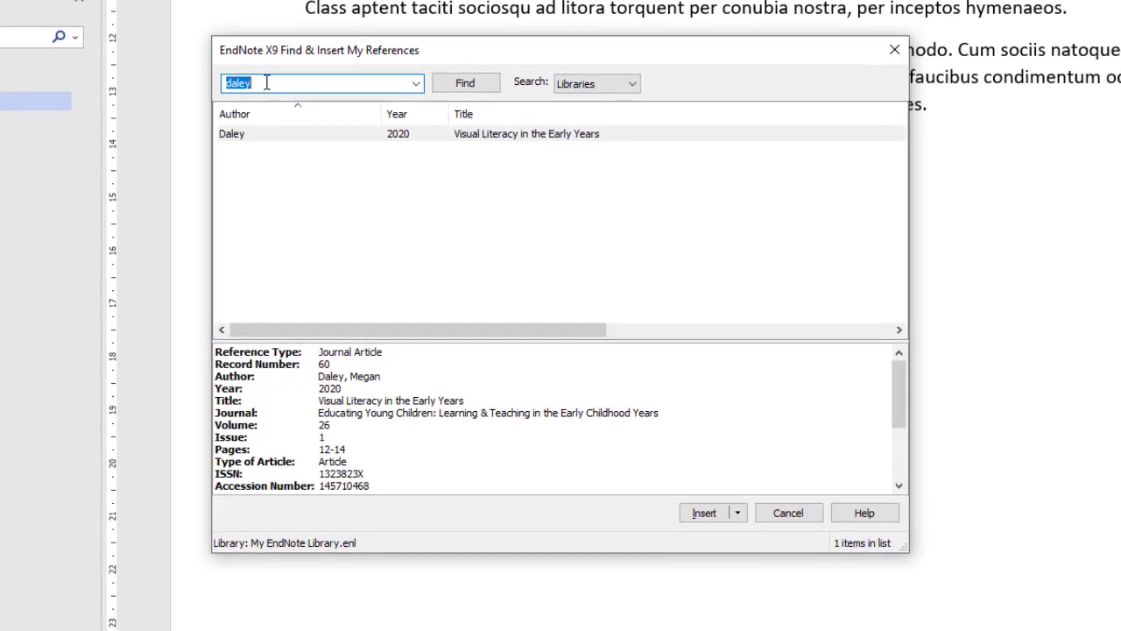
# Search the EndNote library by an author's surname and by the title keyword "rubric"
pyautogui.click(267, 82)
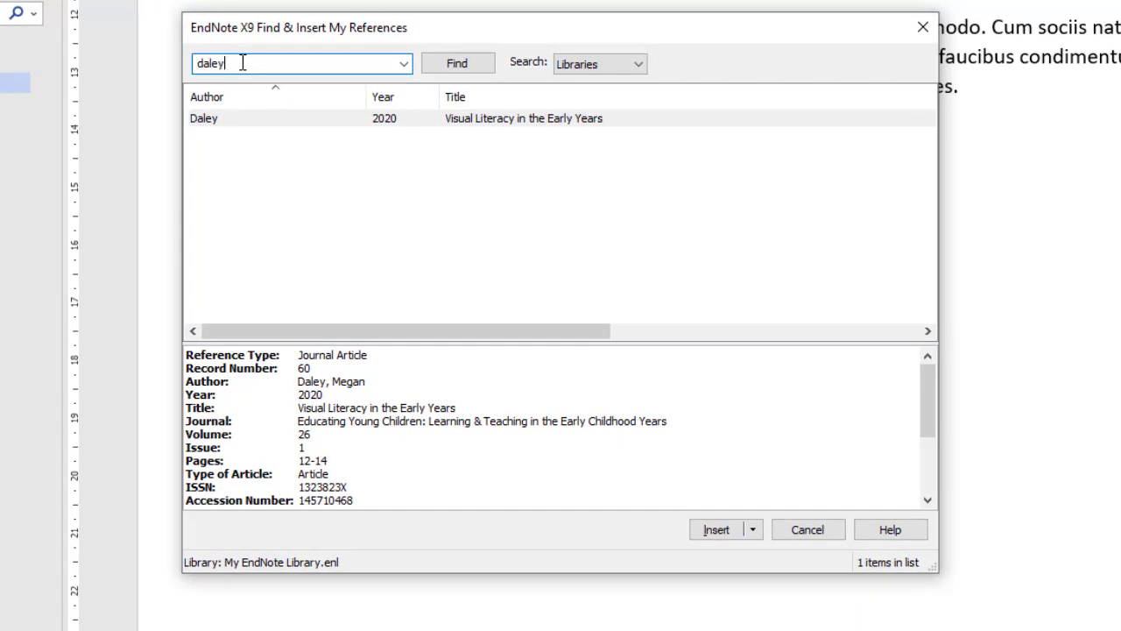
pyautogui.moveTo(243, 63); pyautogui.dragTo(143, 55)
pyautogui.write('Bowen')
pyautogui.press('Return')
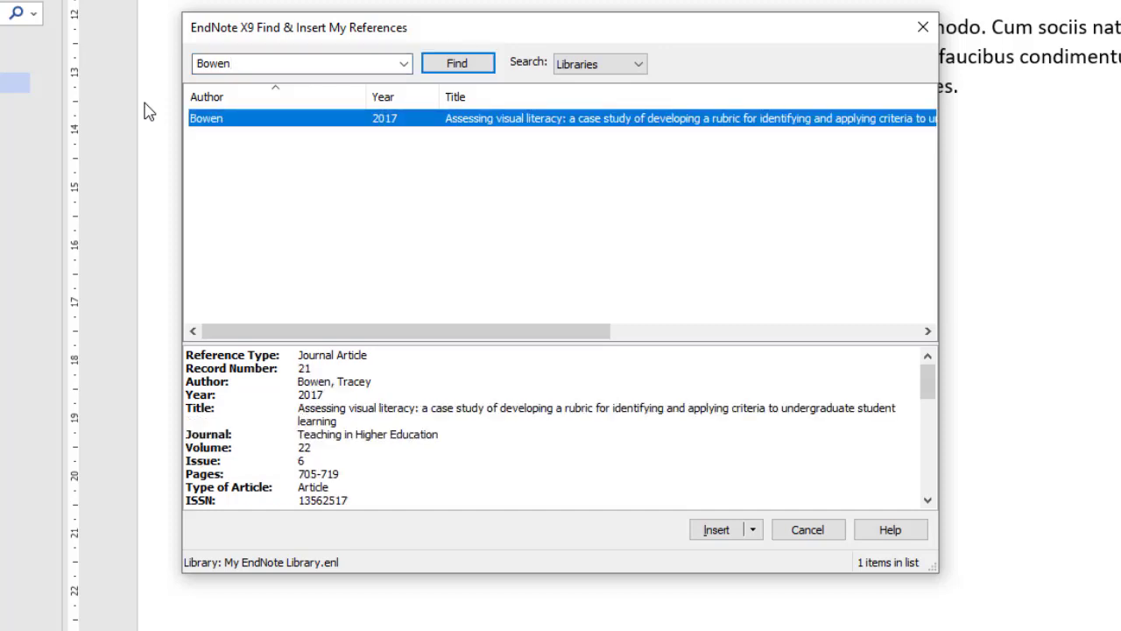
pyautogui.doubleClick(244, 65)
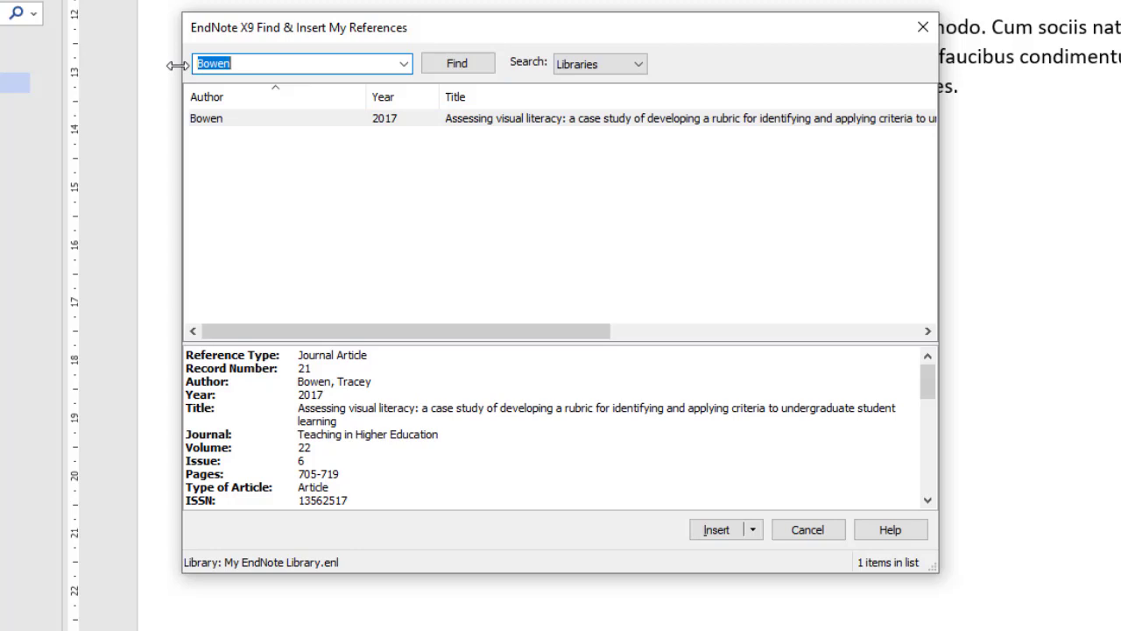
pyautogui.write('rubric')
pyautogui.press('Return')
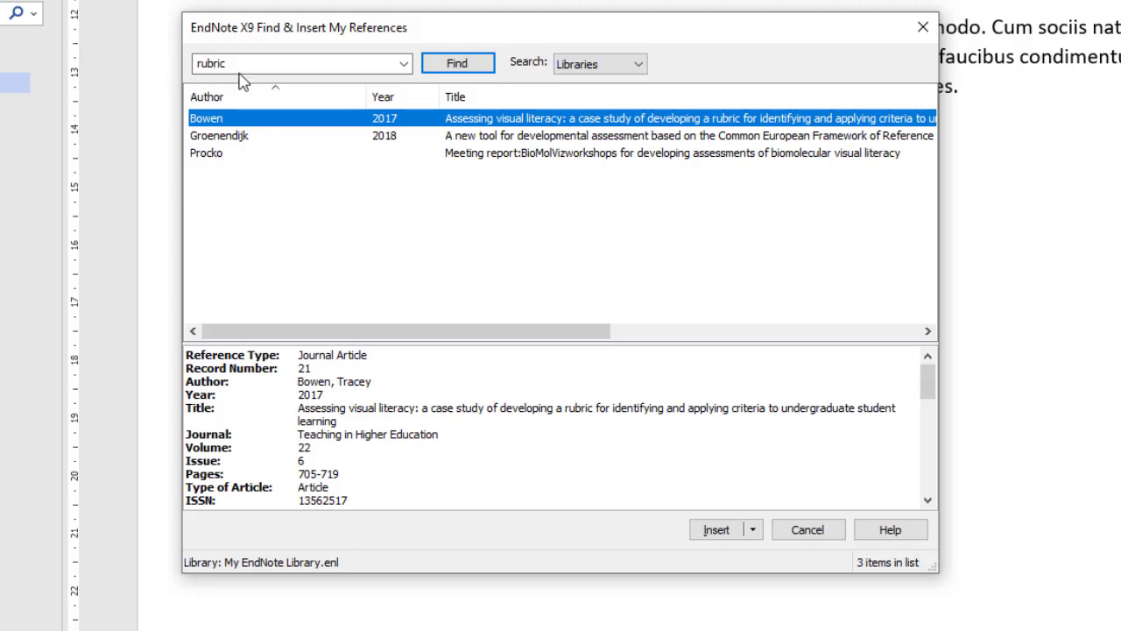
# Search the library for 2015 and insert "Visual Literacy (VL) in Teacher Preparation: Measurement to Direction" as the first footnote's citation
pyautogui.click(263, 65)
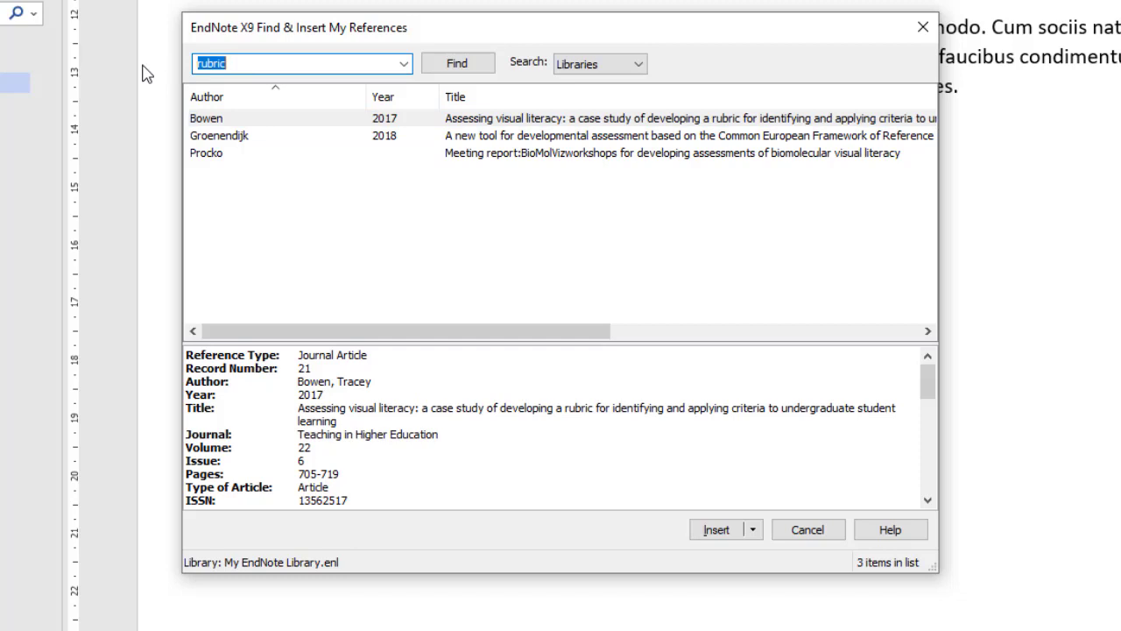
pyautogui.write('2015')
pyautogui.press('Return')
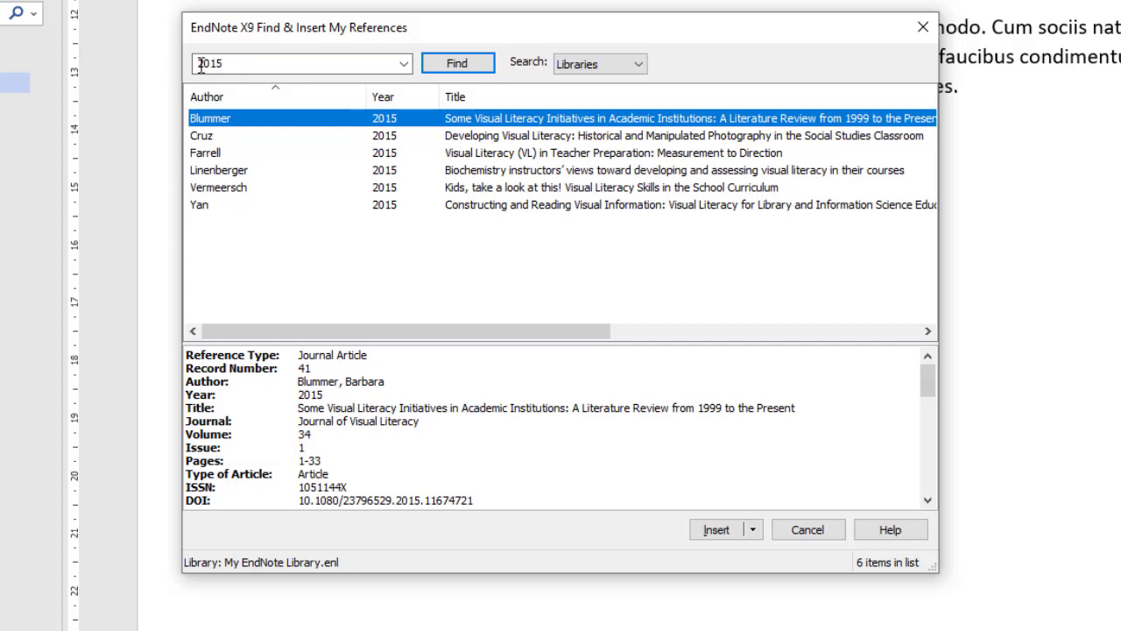
pyautogui.click(215, 158)
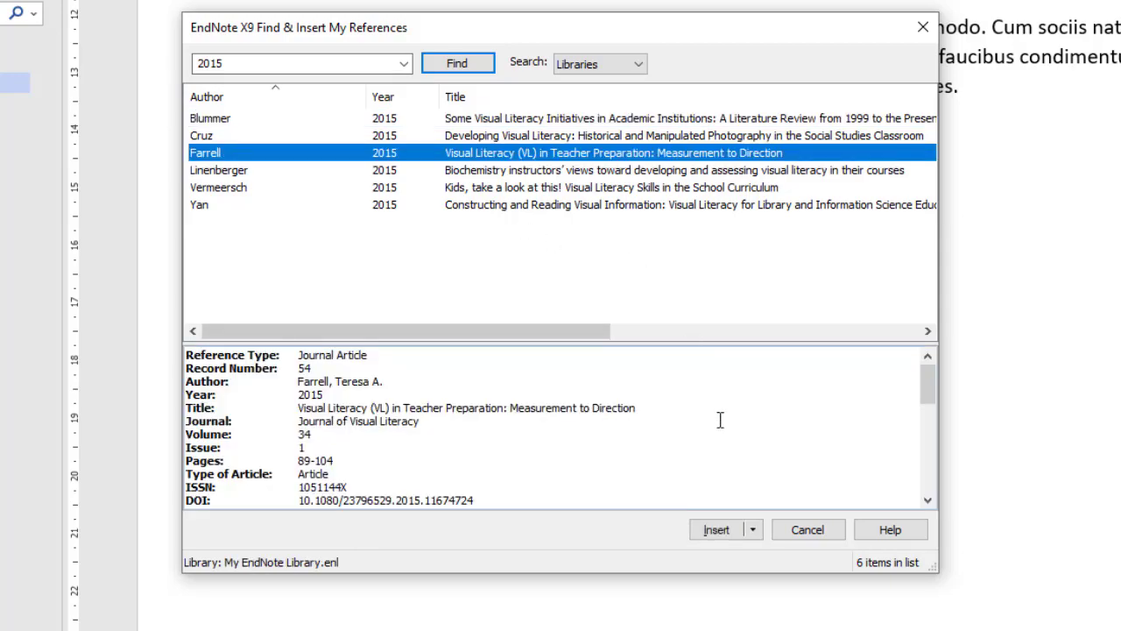
pyautogui.click(711, 528)
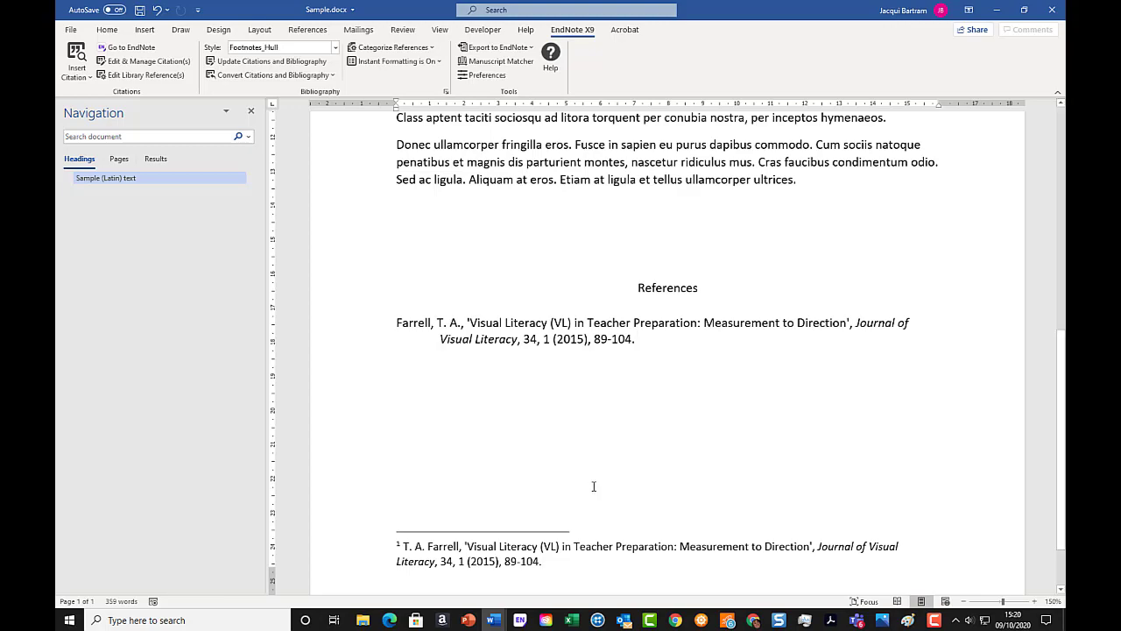
# Insert a second footnote after "fames ac turpis egestas." in the last line of the first paragraph
pyautogui.scroll(5, 593, 486)
pyautogui.scroll(2, 595, 491)
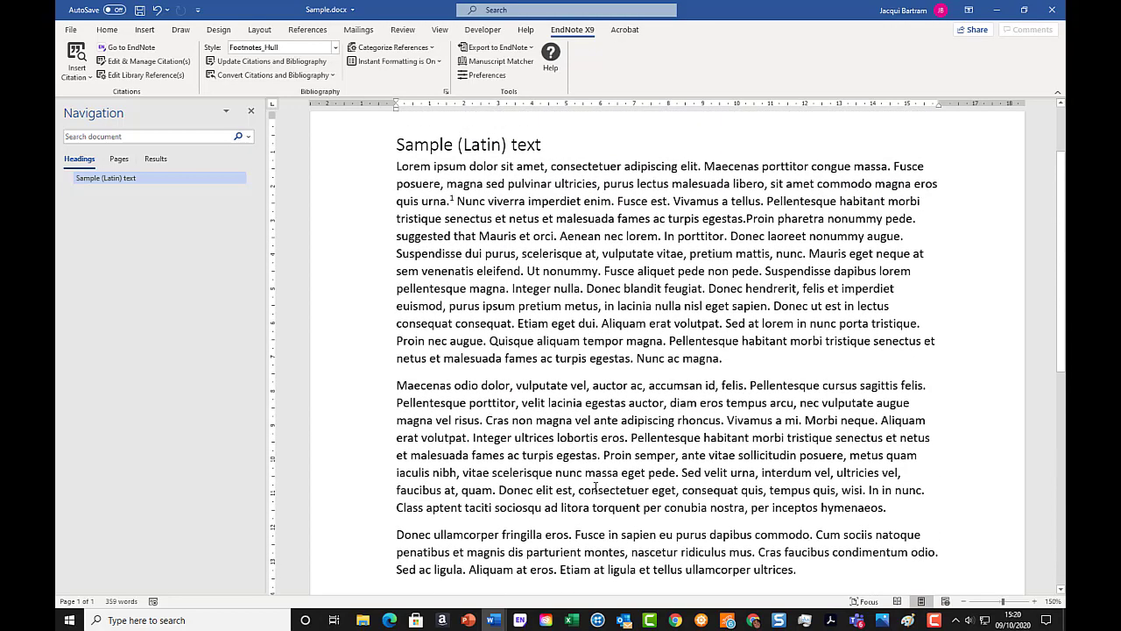
pyautogui.click(632, 359)
pyautogui.scroll(-1, 491, 245)
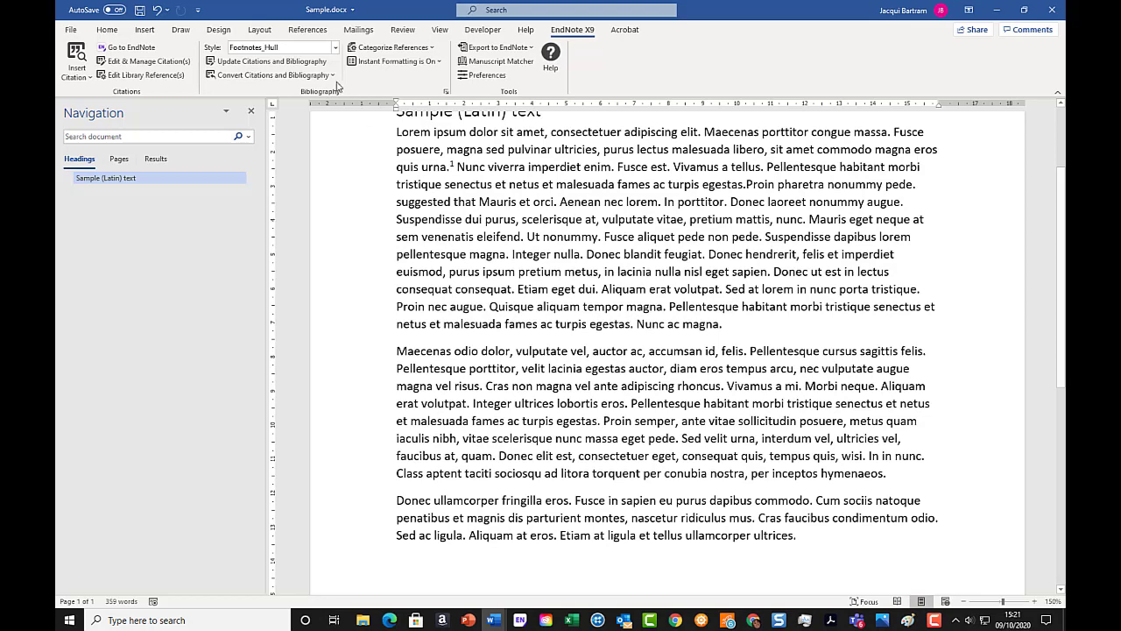
pyautogui.click(306, 29)
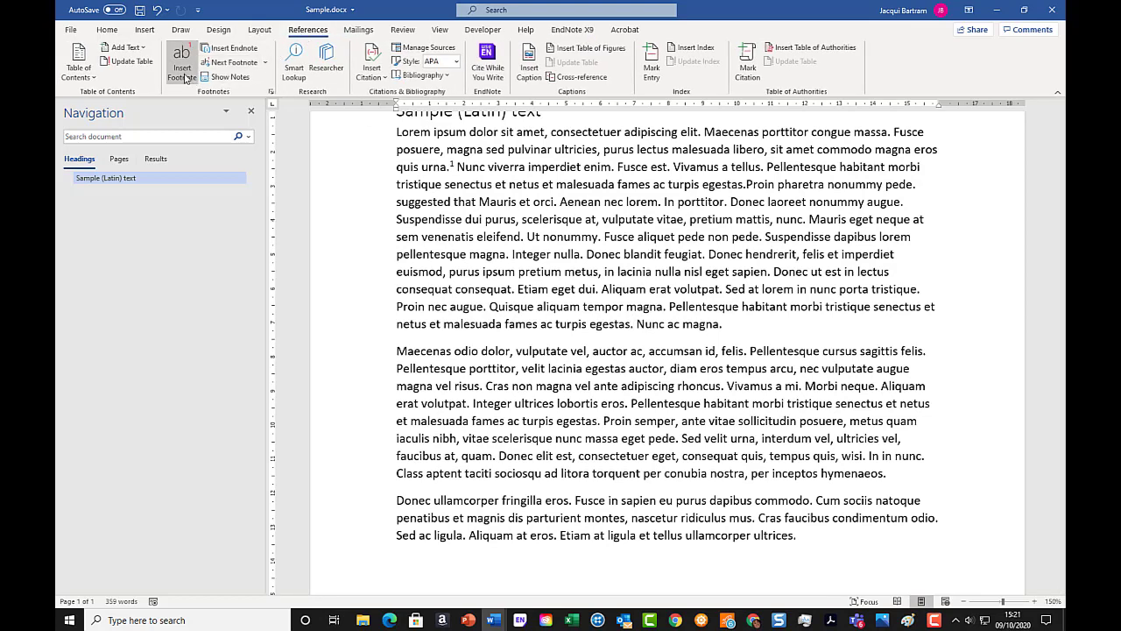
pyautogui.click(184, 76)
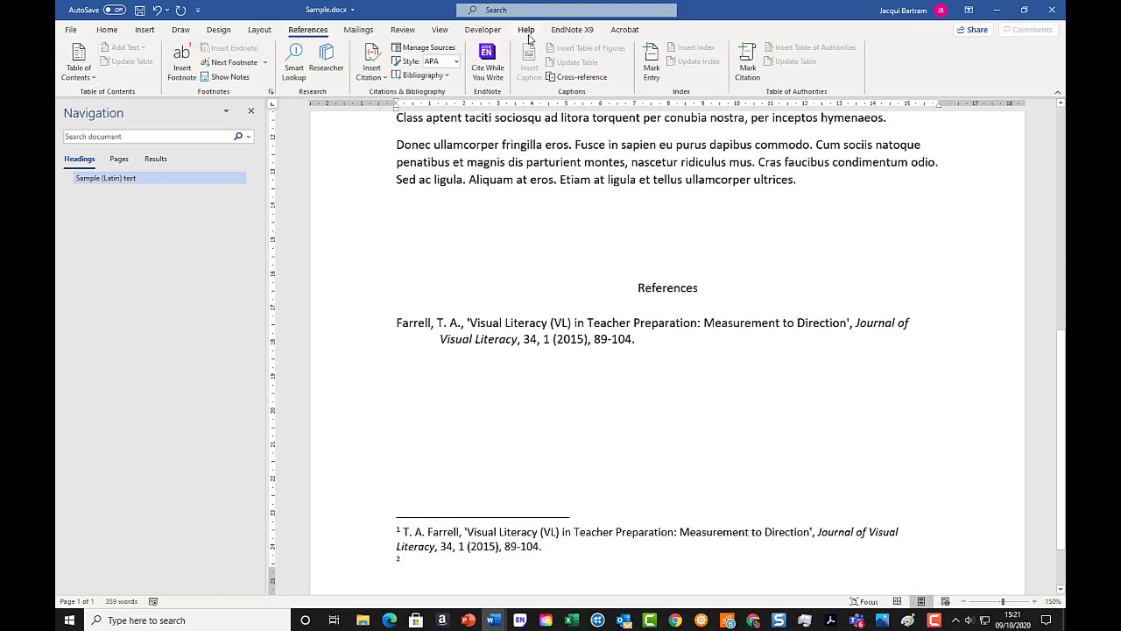
# Cite "Visual Literacy (VL) in Teacher Preparation: Measurement to Direction" again in the second footnote using EndNote
pyautogui.click(585, 31)
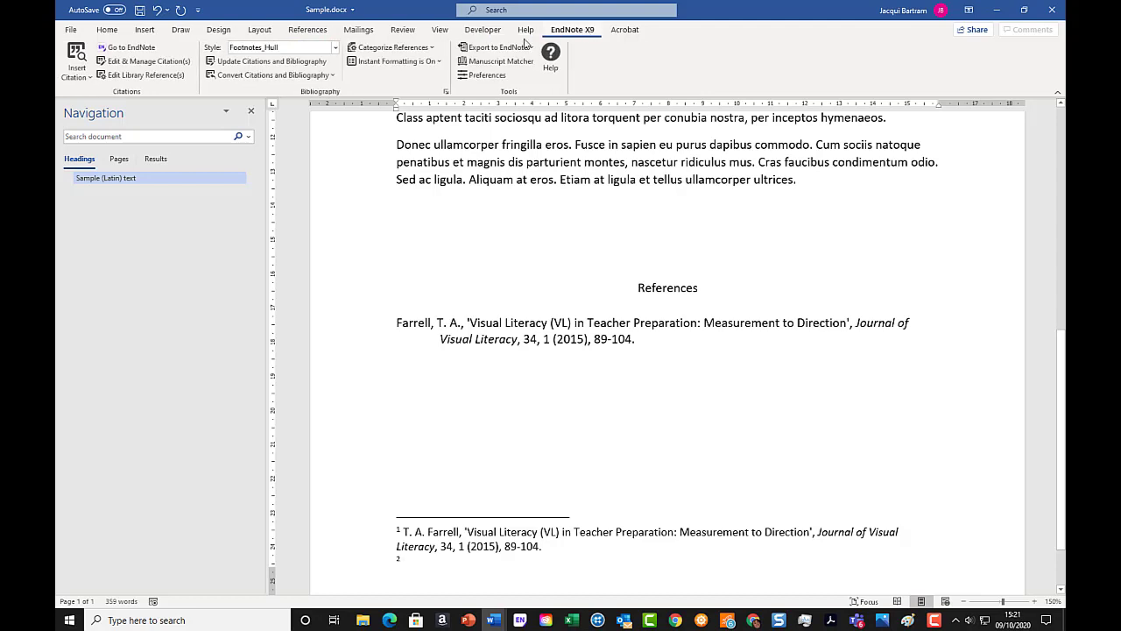
pyautogui.click(77, 59)
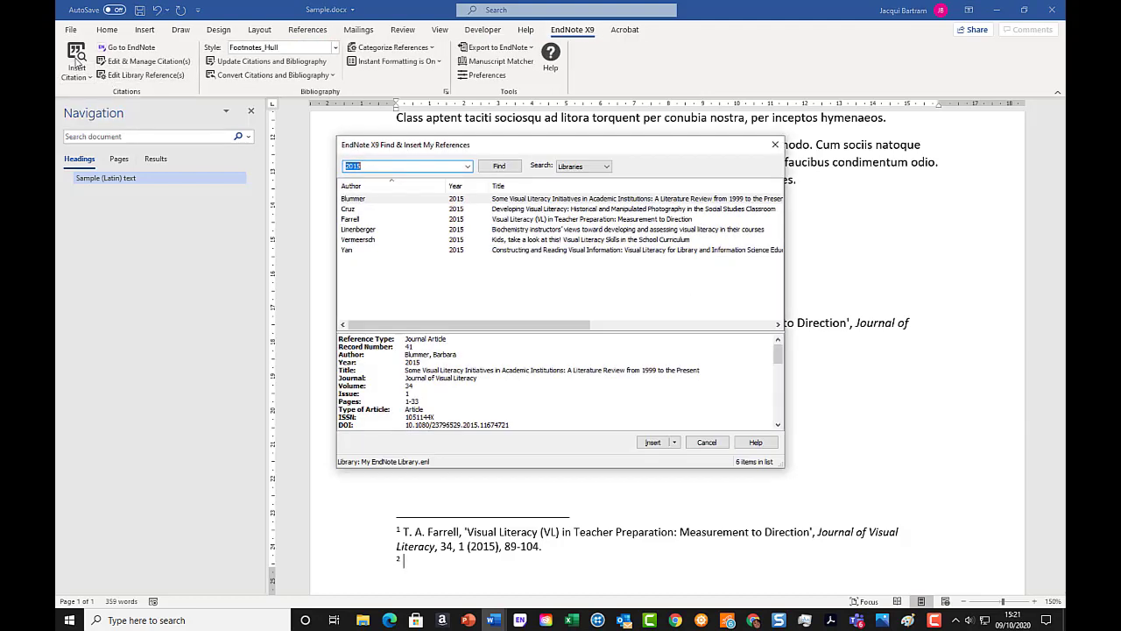
pyautogui.click(348, 220)
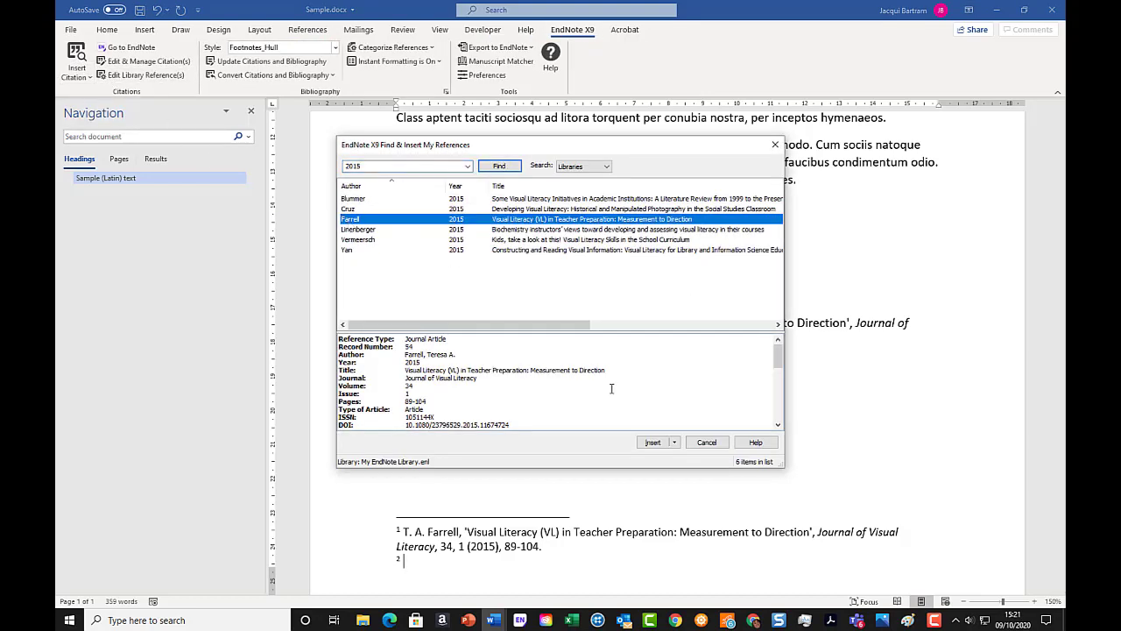
pyautogui.click(667, 448)
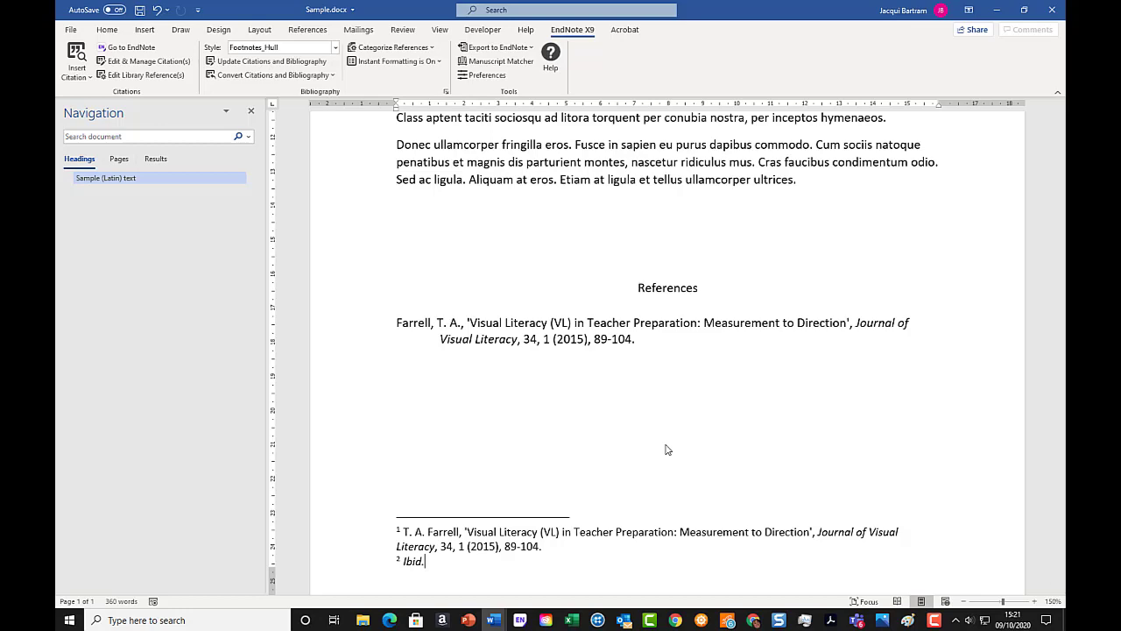
# Insert a third footnote after "Nunc ac magna." at the end of the first paragraph
pyautogui.scroll(5, 665, 449)
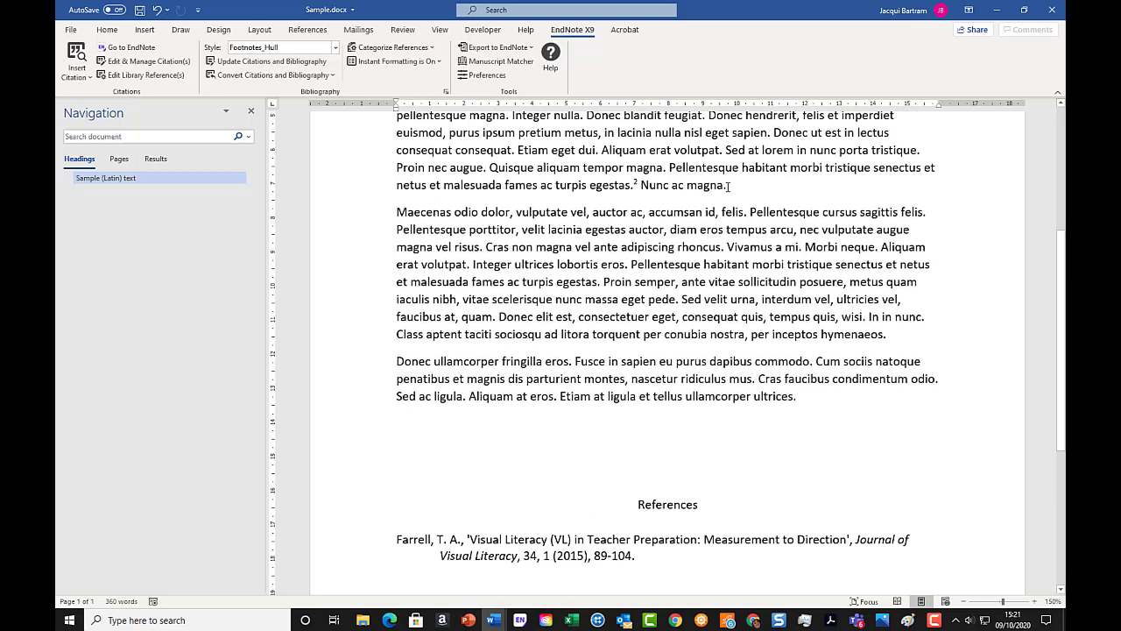
pyautogui.click(727, 187)
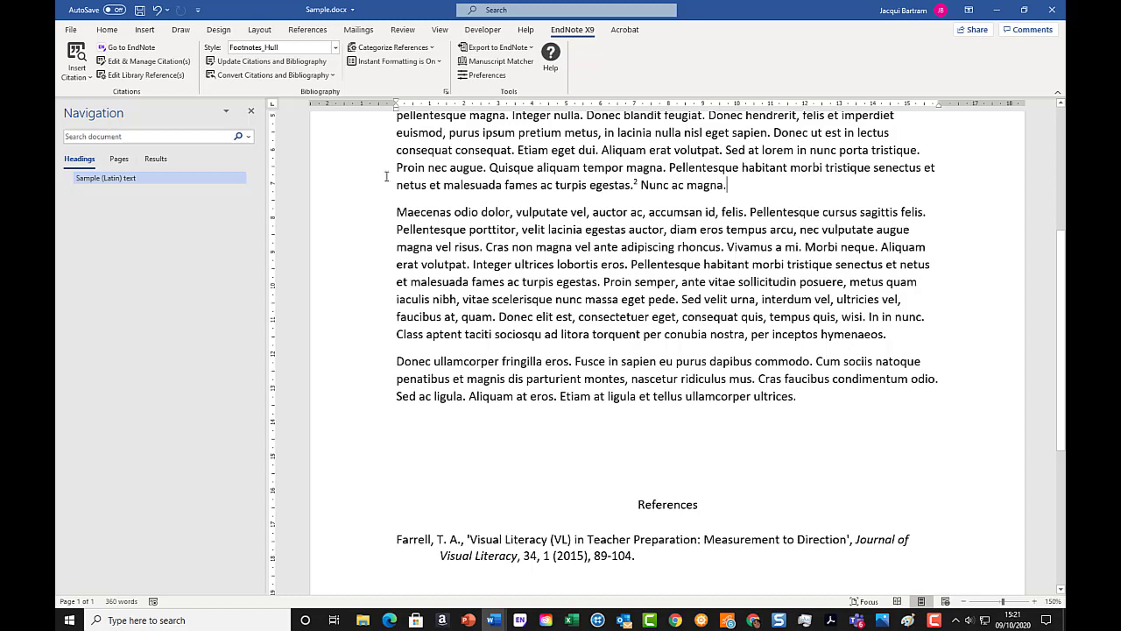
pyautogui.click(317, 33)
pyautogui.click(182, 70)
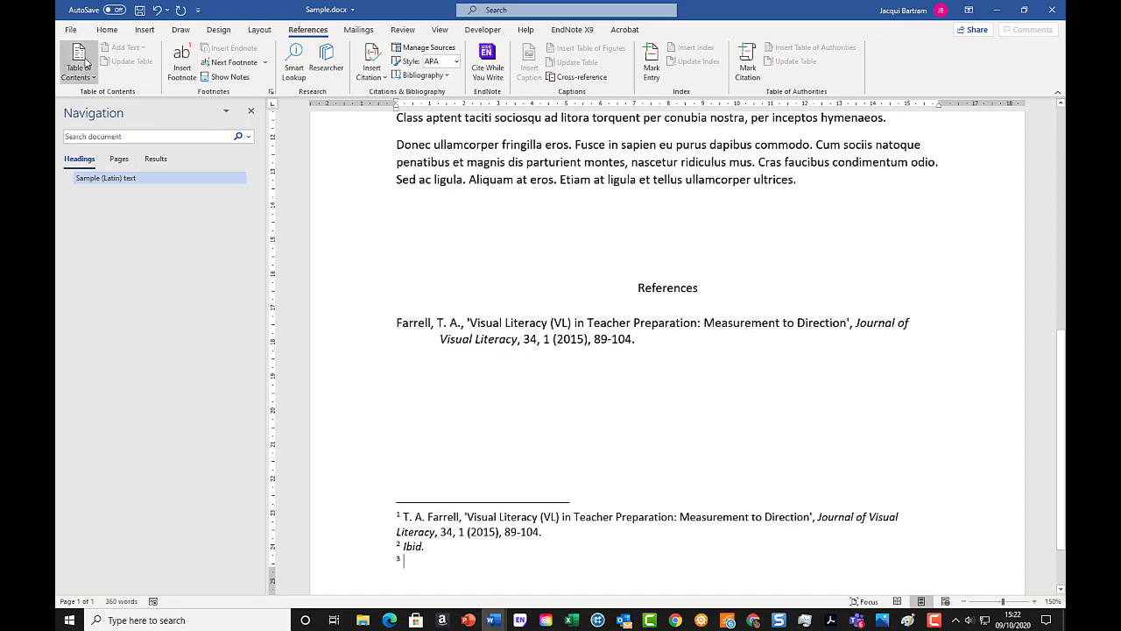
# Insert the 2015 EndNote reference "Constructing and Reading Visual Information: Visual Literacy for Library and Information Science Education" into the third footnote
pyautogui.click(572, 29)
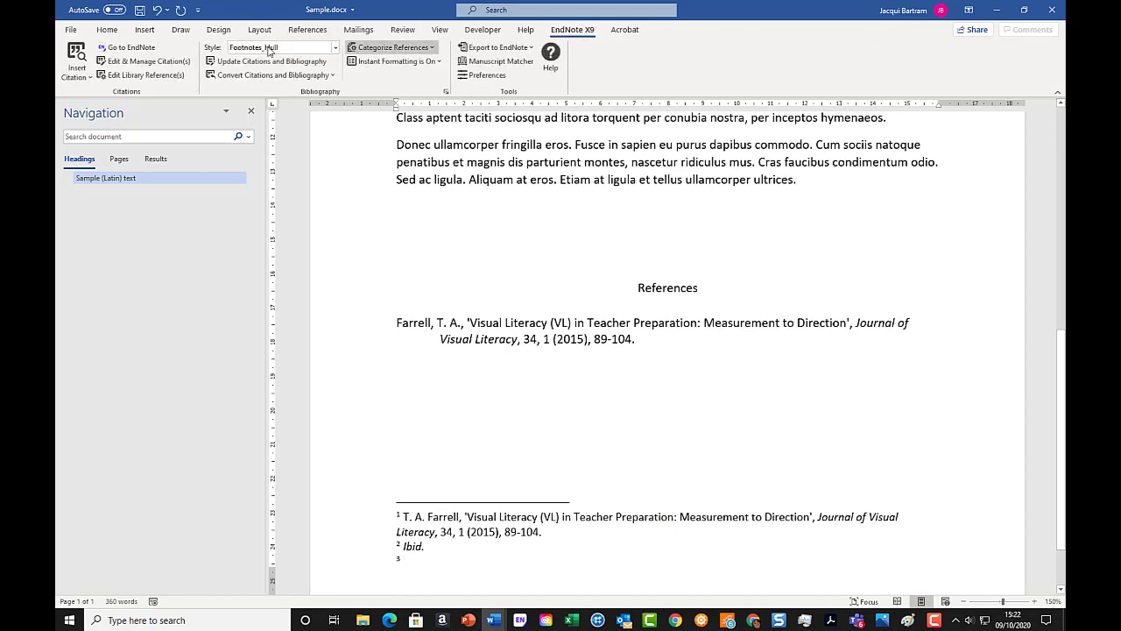
pyautogui.click(77, 70)
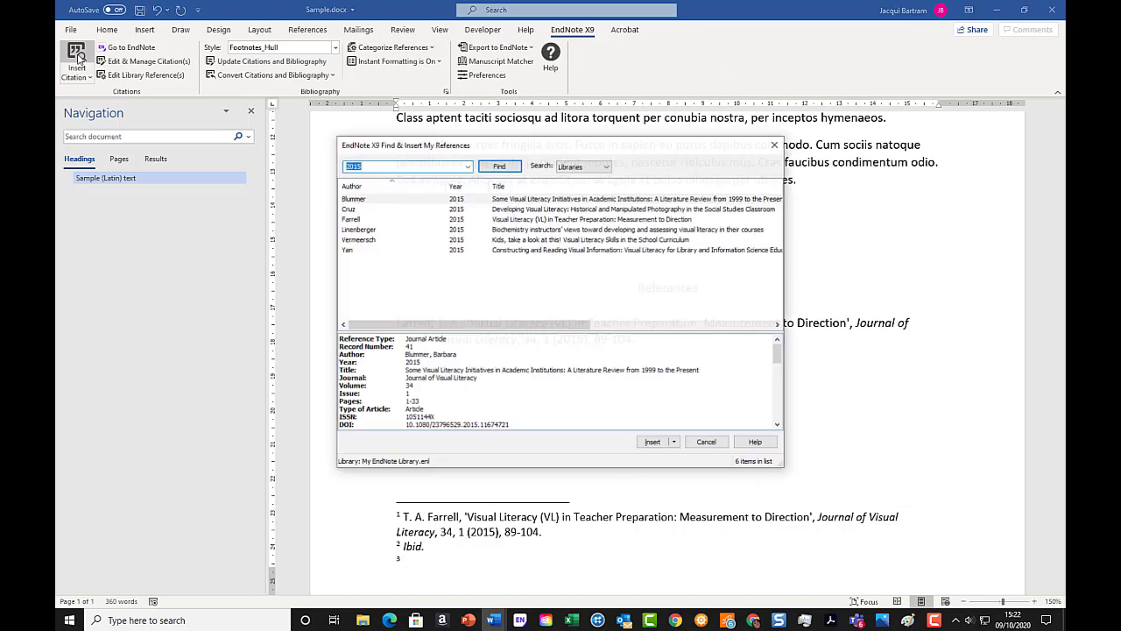
pyautogui.click(357, 252)
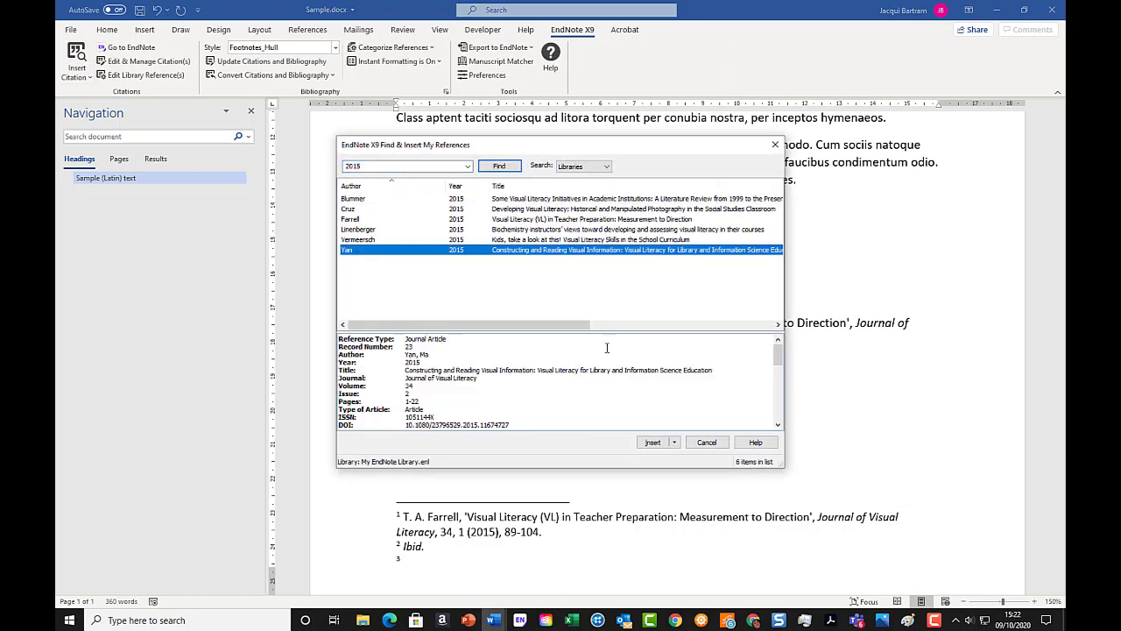
pyautogui.click(651, 442)
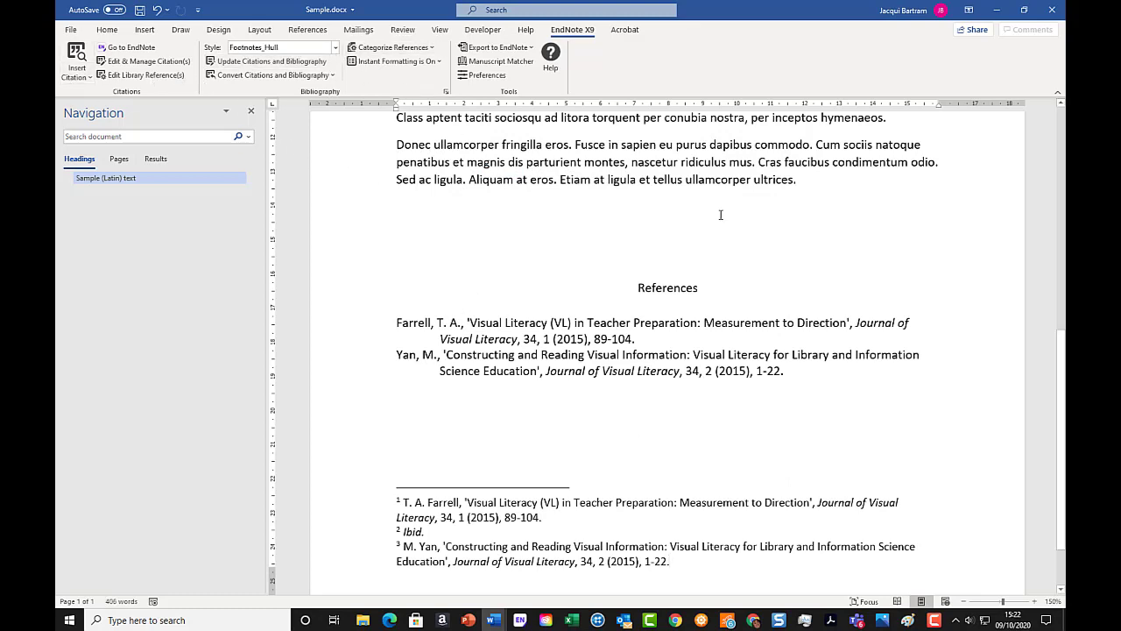
# Insert a fourth footnote after "per inceptos hymenaeos." at the end of the second paragraph
pyautogui.scroll(3, 797, 186)
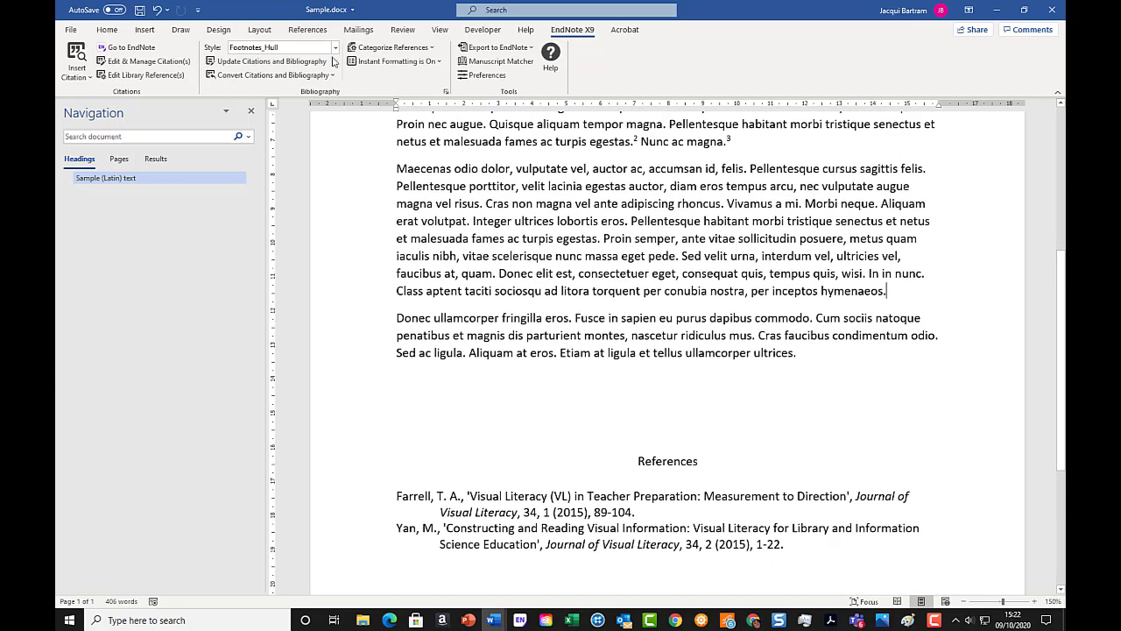
pyautogui.click(307, 28)
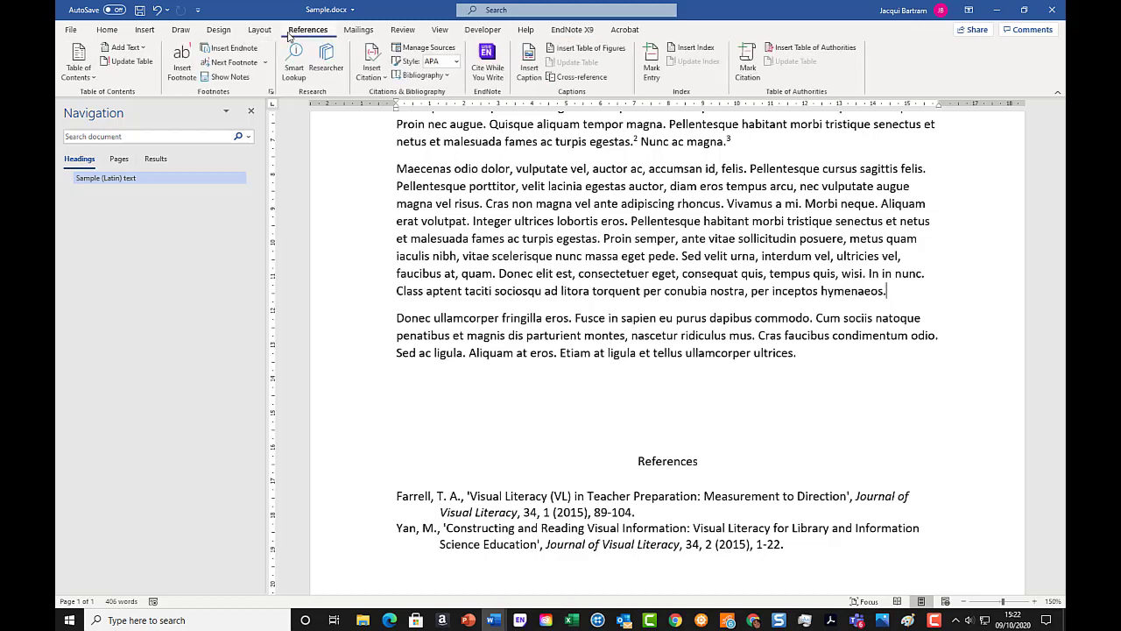
pyautogui.click(226, 77)
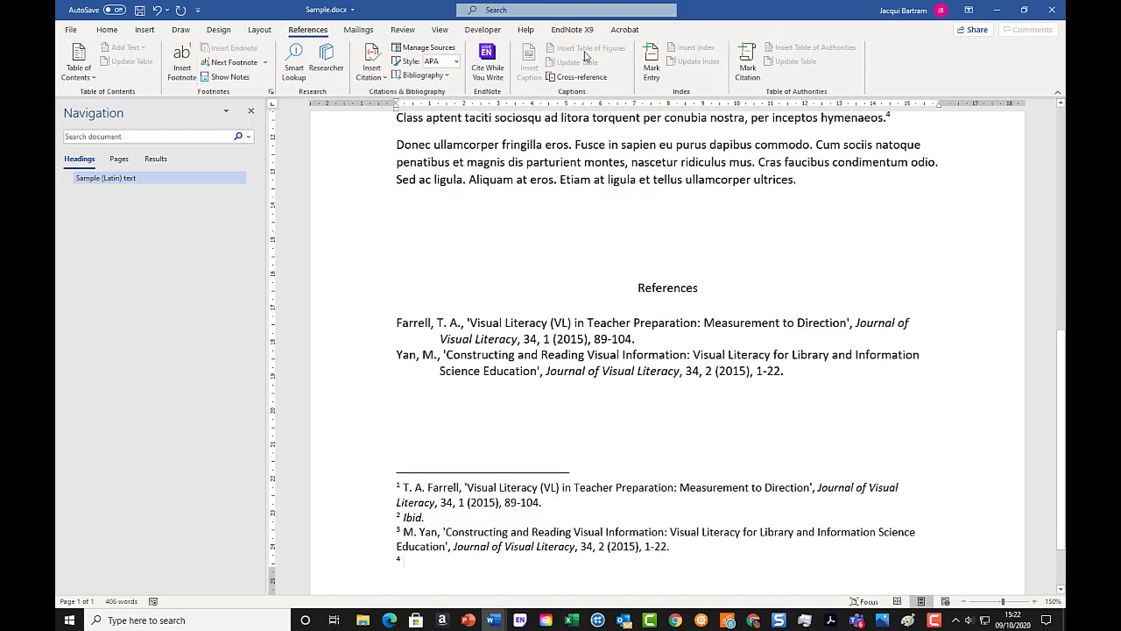
# Cite the 2015 EndNote reference "Visual Literacy (VL) in Teacher Preparation: Measurement to Direction" in the fourth footnote
pyautogui.click(77, 73)
pyautogui.click(97, 93)
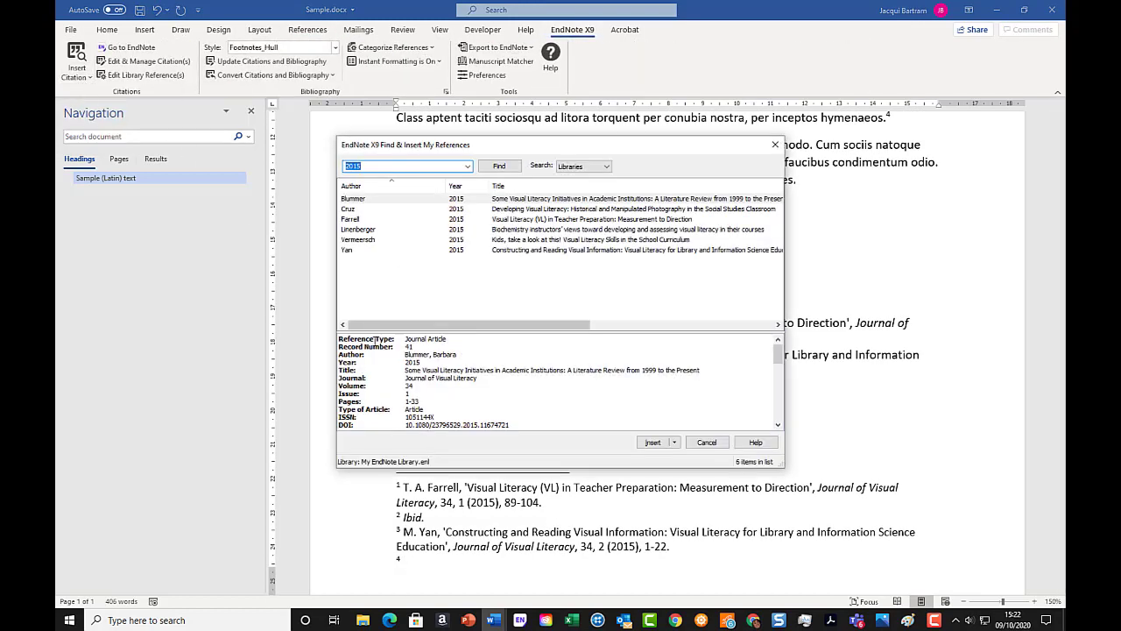
pyautogui.click(355, 218)
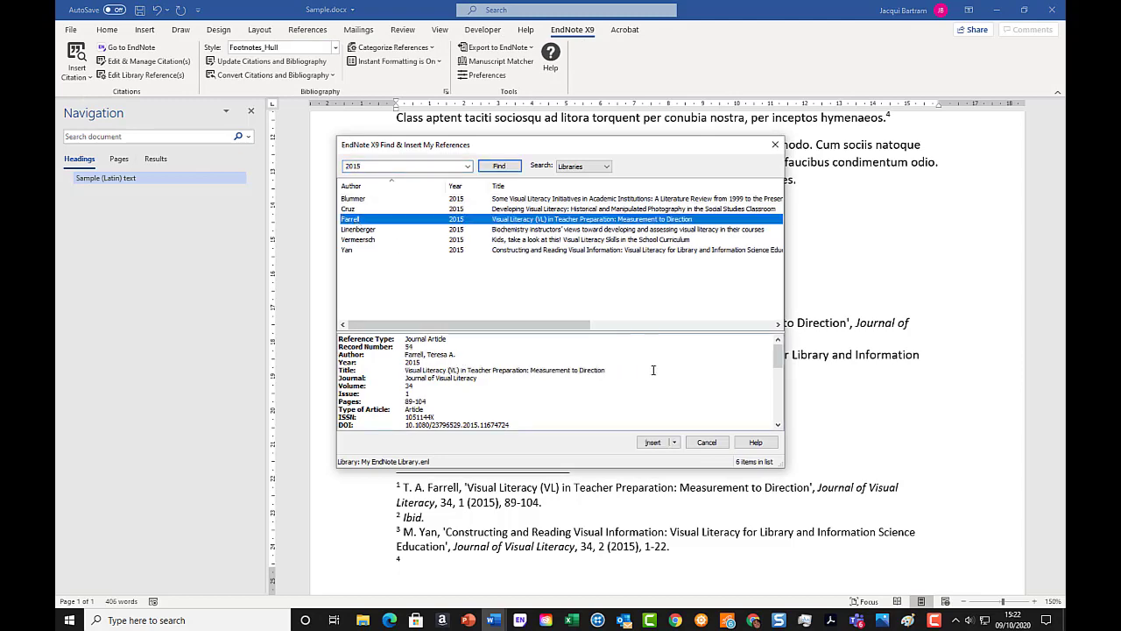
pyautogui.click(640, 444)
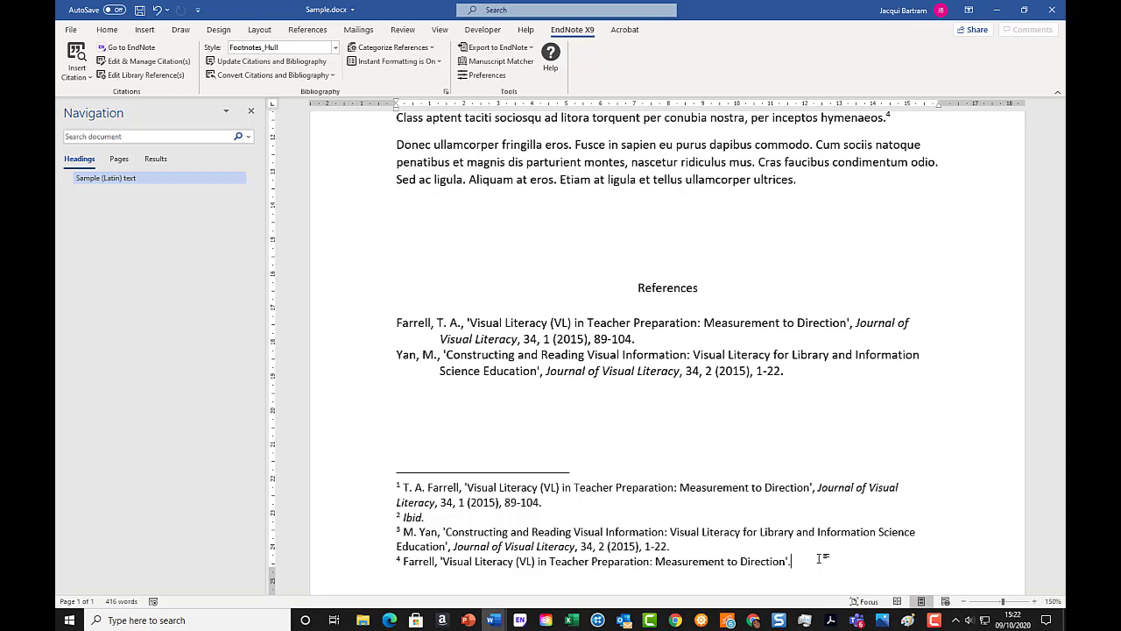
# Switch to EndNote and search the library by author to select "Visual Literacy (VL) in Teacher Preparation: Measurement to Direction"
pyautogui.click(520, 620)
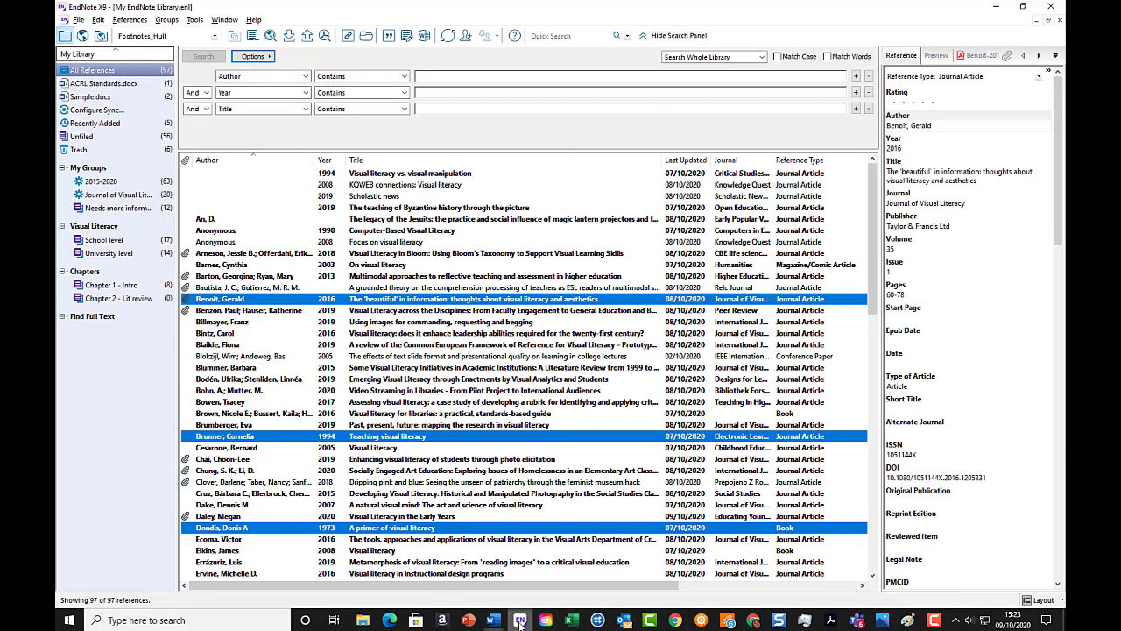
pyautogui.click(496, 76)
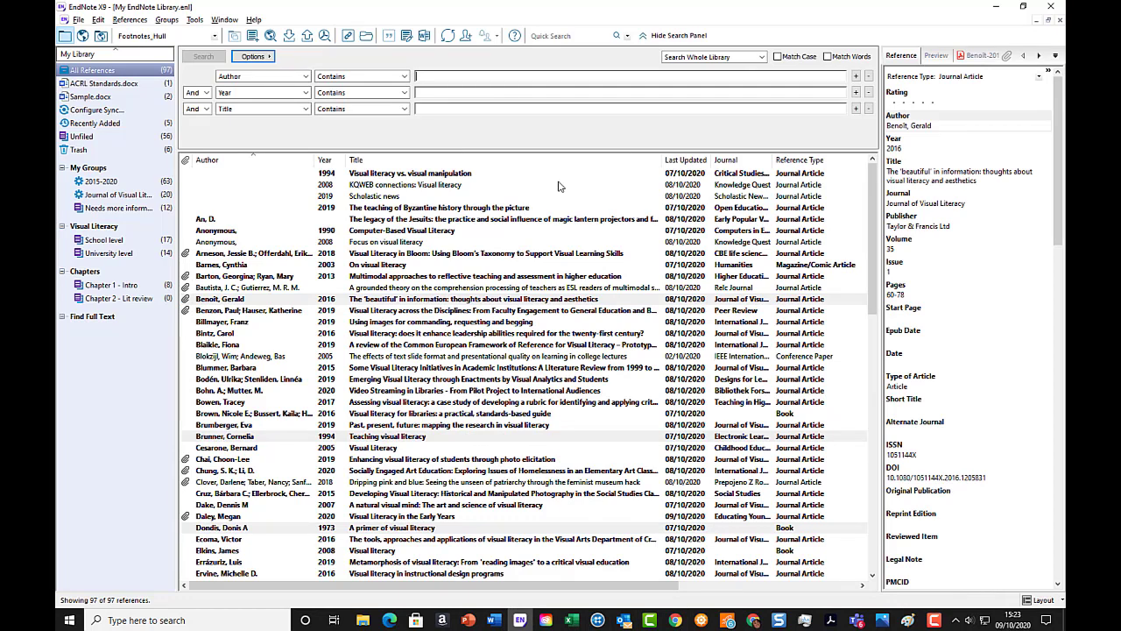
pyautogui.write('Farrell')
pyautogui.press('Return')
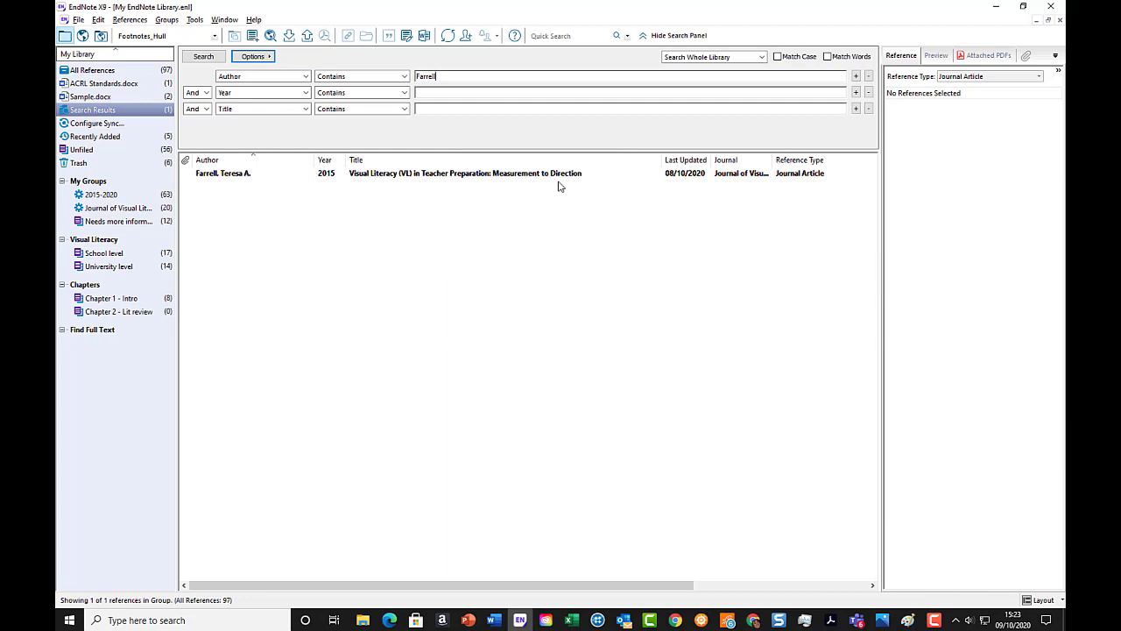
pyautogui.click(563, 176)
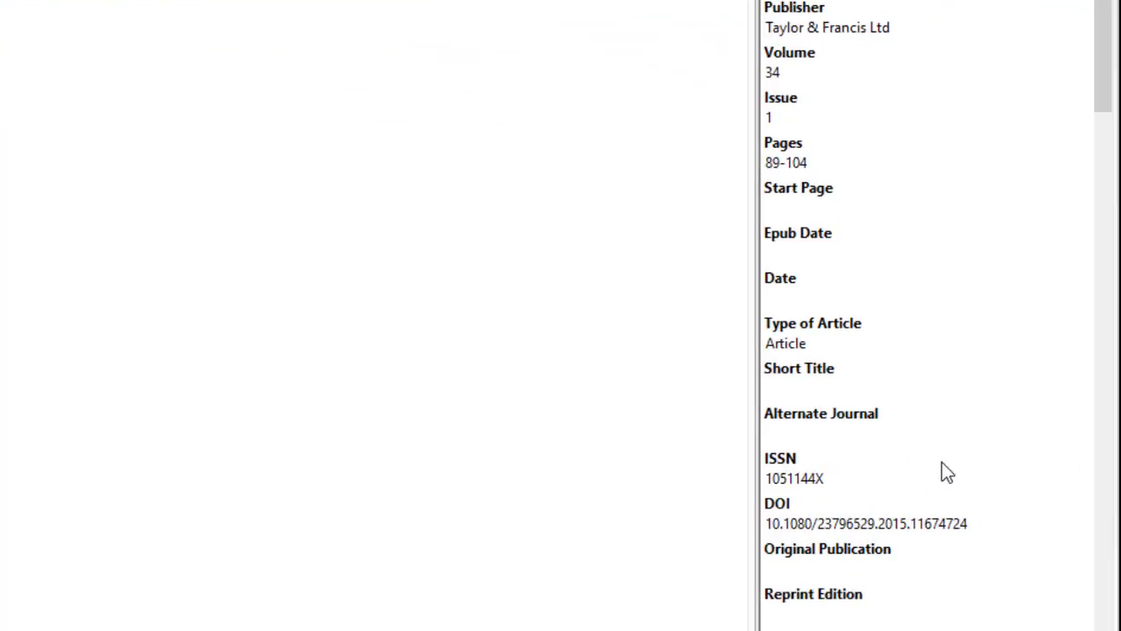
# Set the selected reference's Short Title to "Visual literacy" and save the reference
pyautogui.click(778, 393)
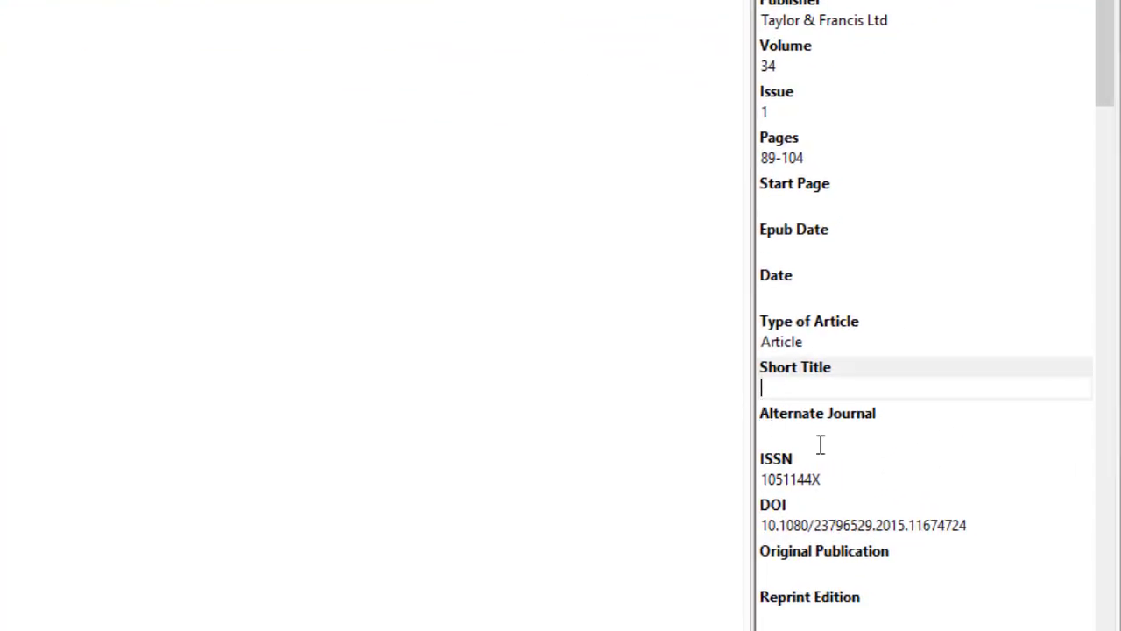
pyautogui.write('Visual literacy')
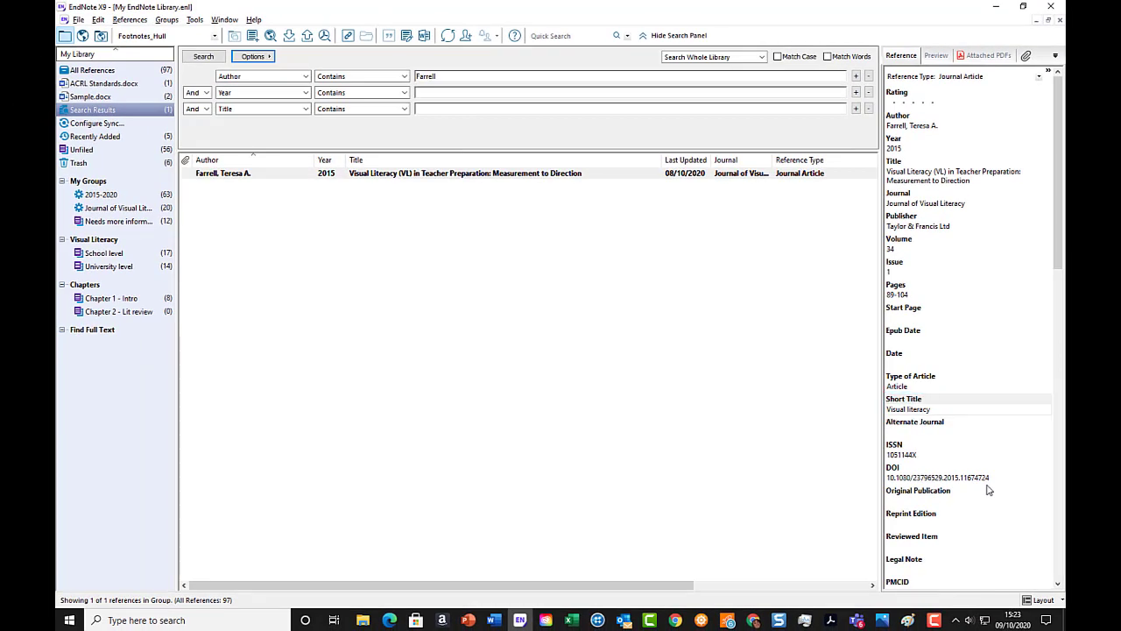
pyautogui.hotkey('ctrl', 's')
# Switch to Sample.docx in Word and update its citations and bibliography
pyautogui.moveTo(509, 608)
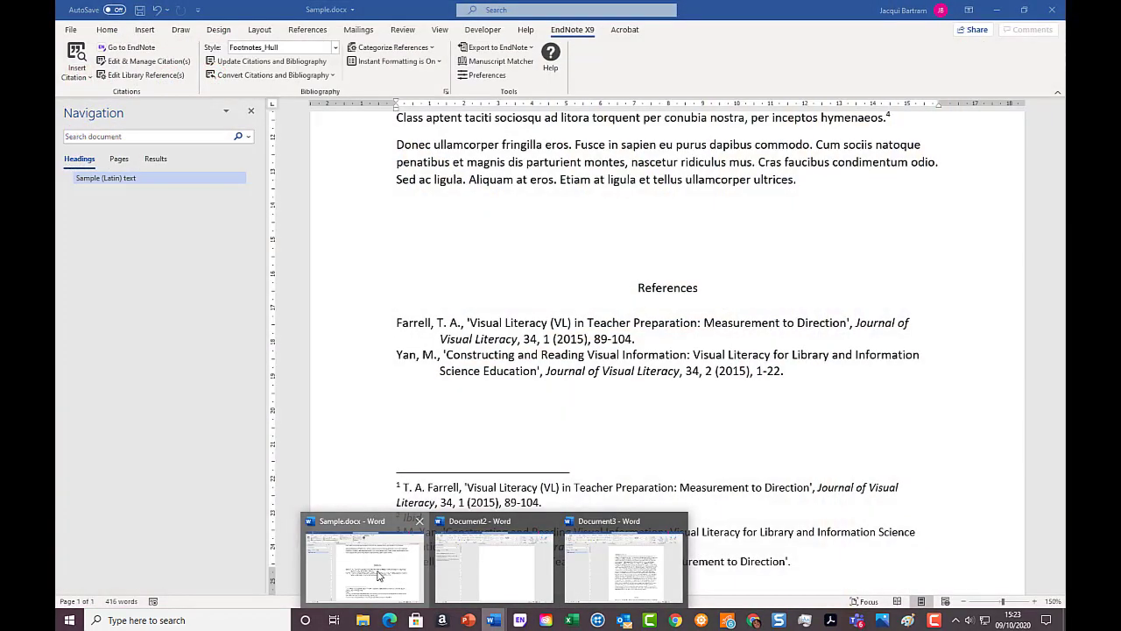
pyautogui.click(379, 576)
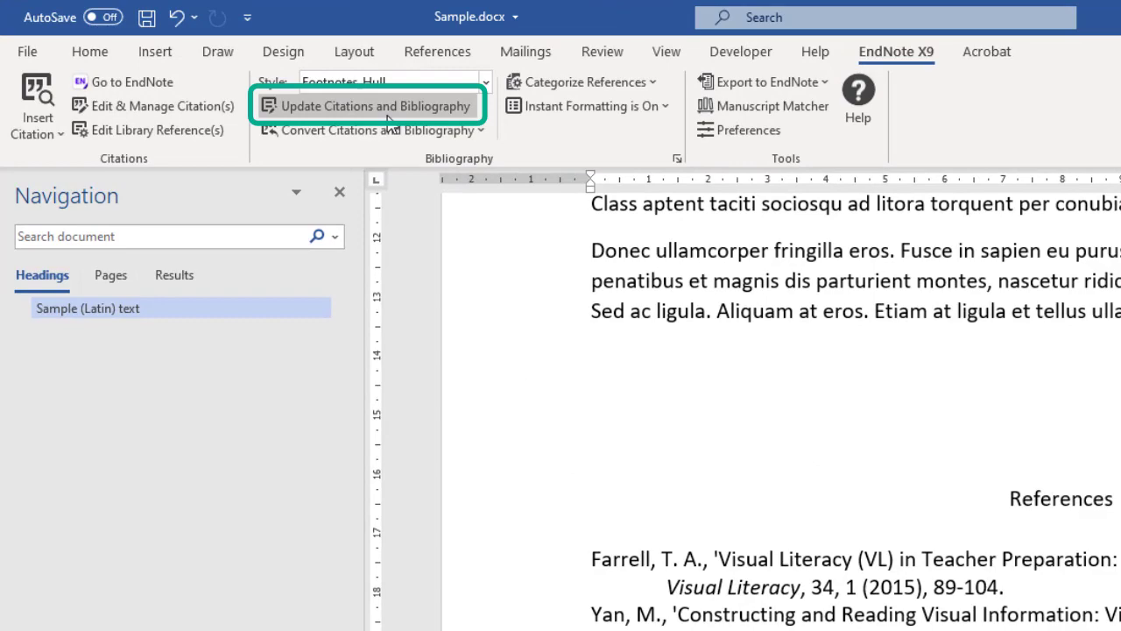
pyautogui.click(392, 109)
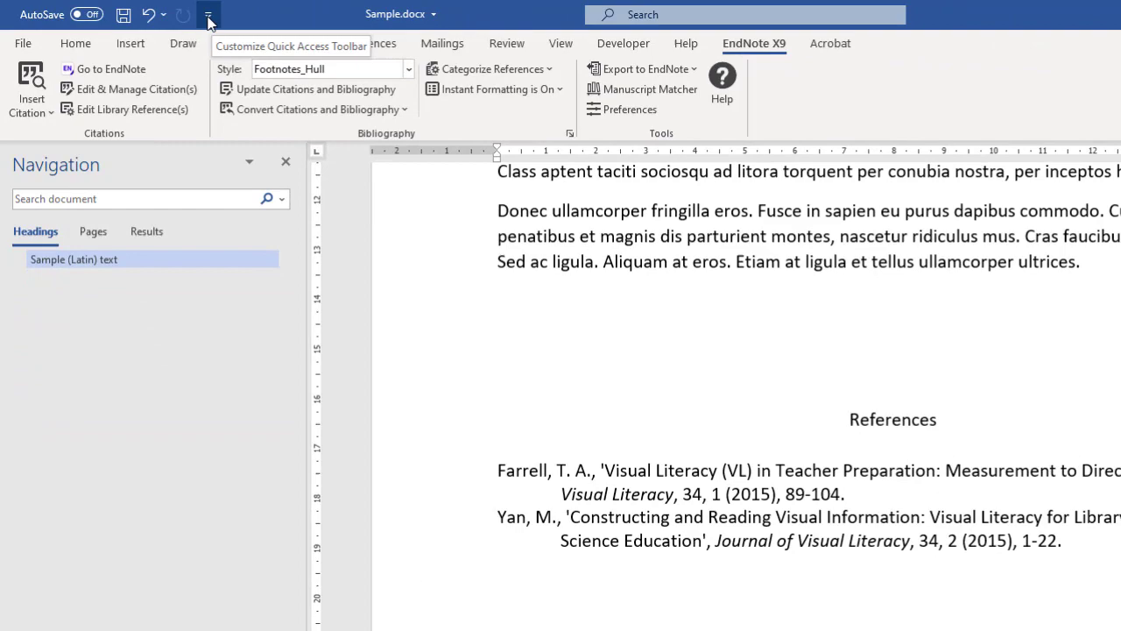
# Add the Footnote command from the References Tab commands to Word's Quick Access Toolbar
pyautogui.click(339, 26)
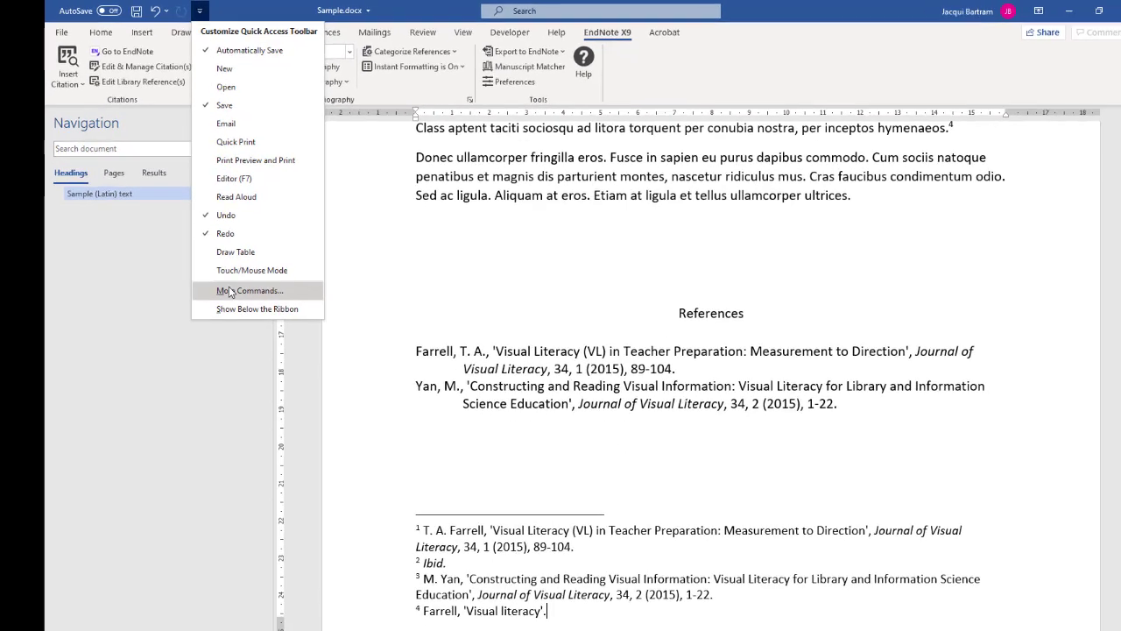
pyautogui.click(228, 291)
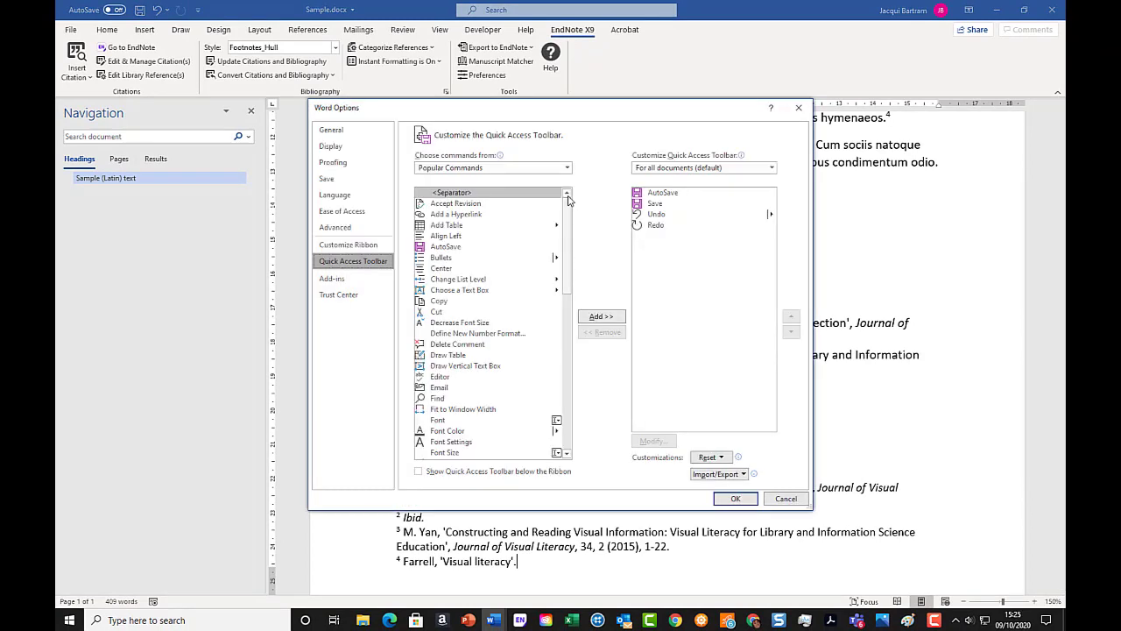
pyautogui.click(566, 169)
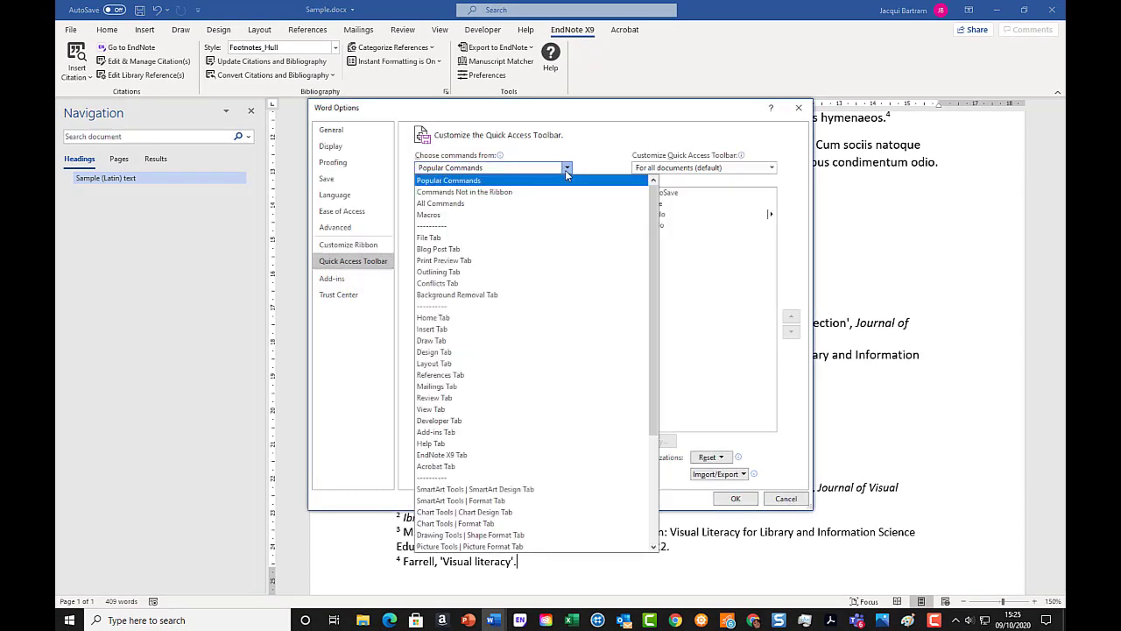
pyautogui.click(475, 375)
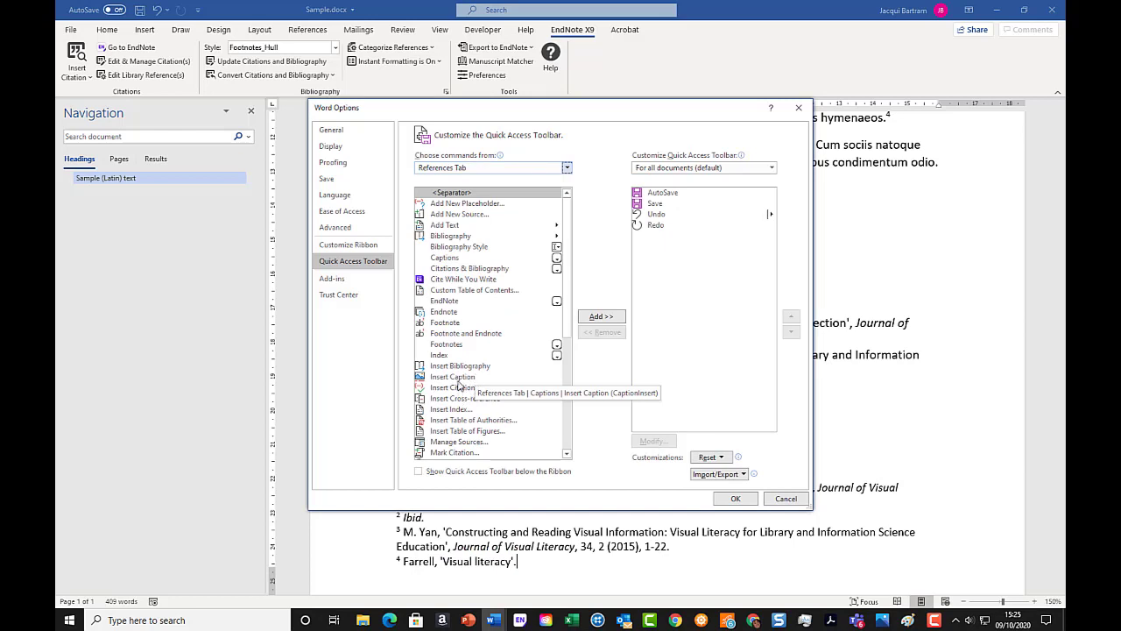
pyautogui.click(447, 323)
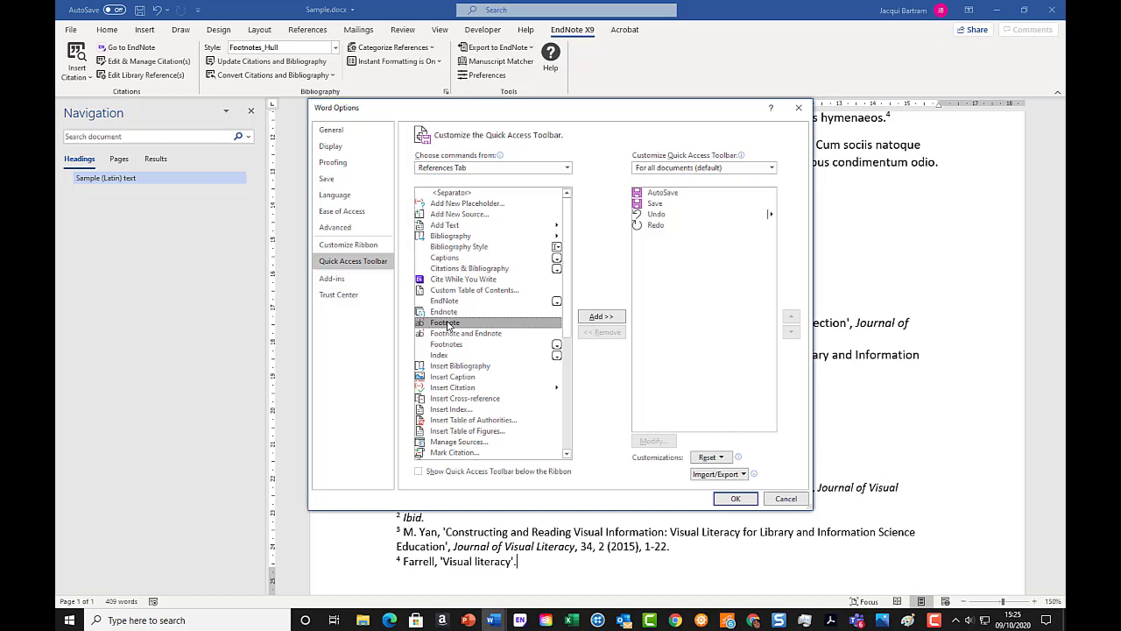
pyautogui.click(593, 319)
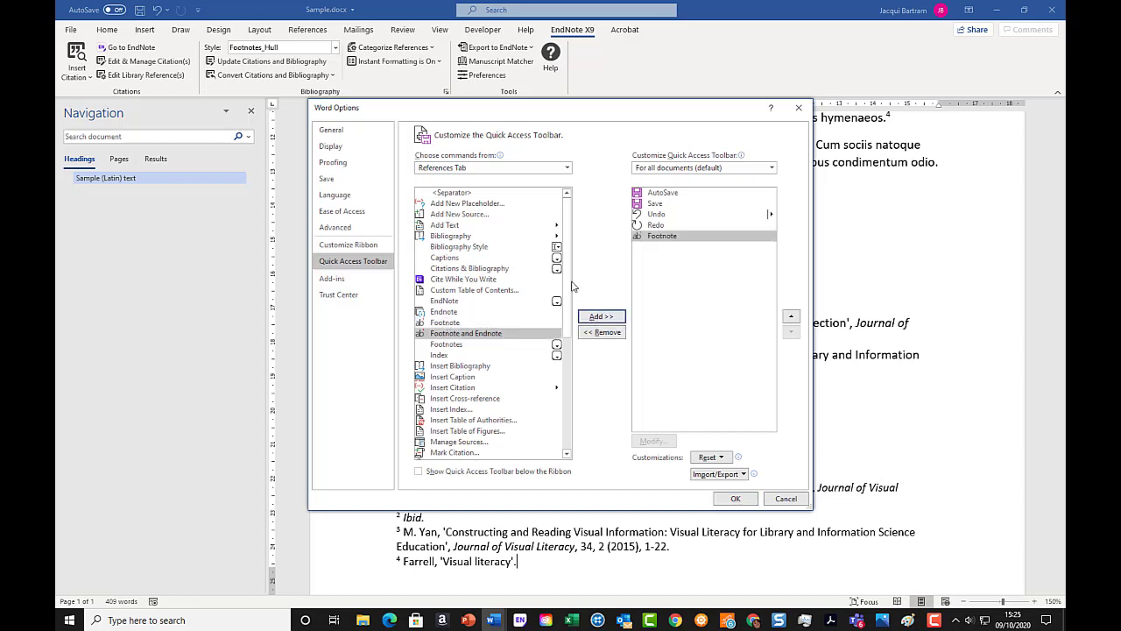
# Add Insert Citation from the EndNote X9 Tab commands to the Quick Access Toolbar, and show the toolbar below the ribbon
pyautogui.click(568, 168)
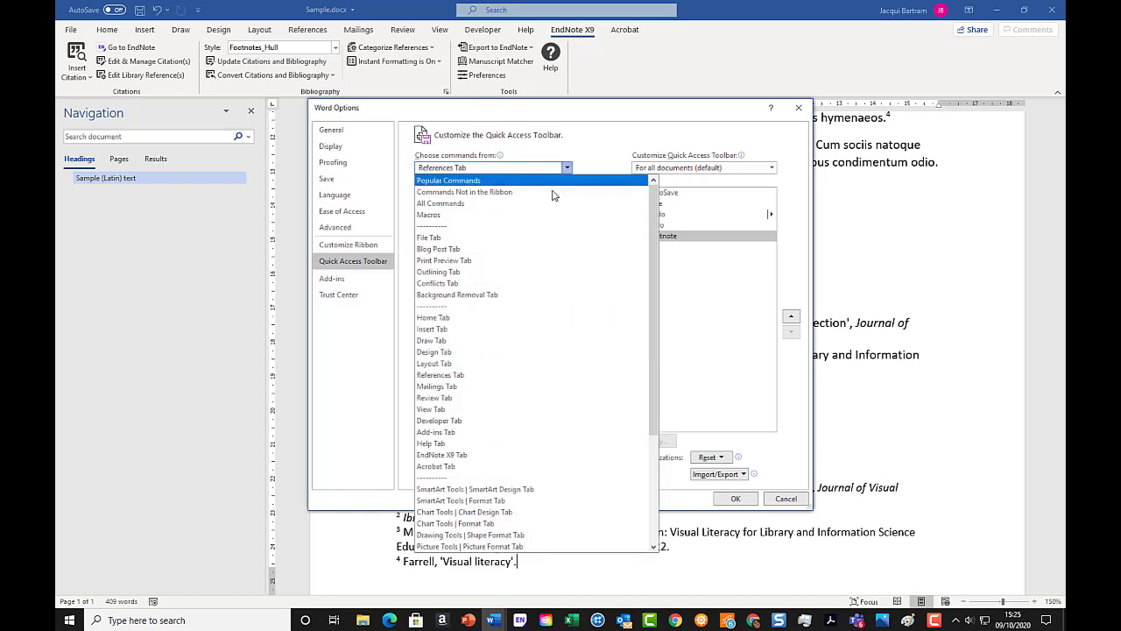
pyautogui.click(477, 454)
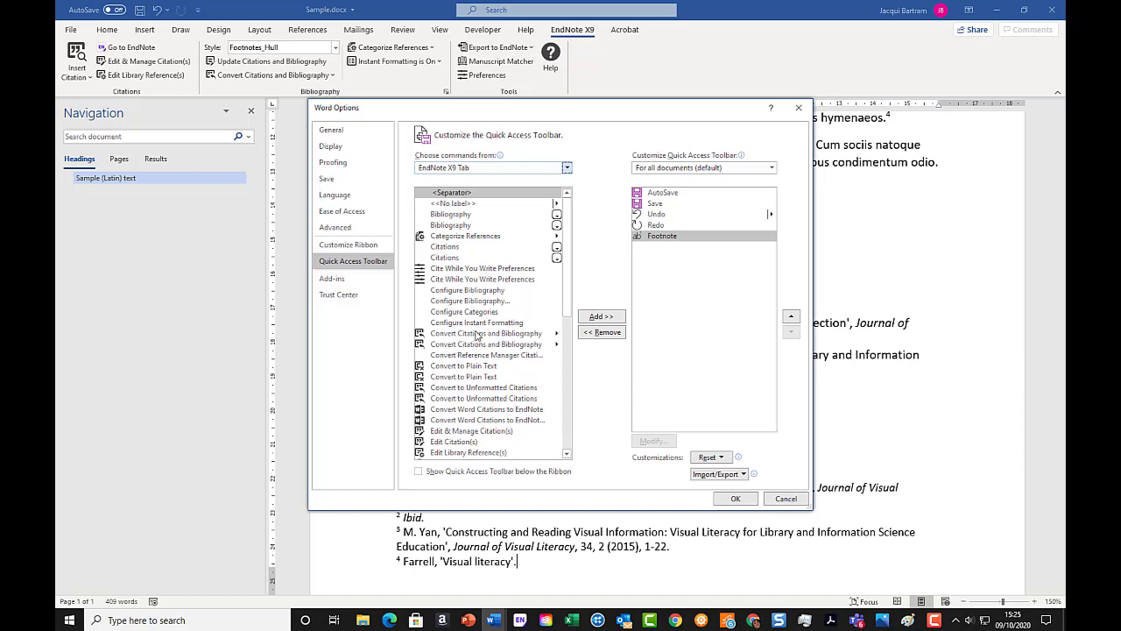
pyautogui.scroll(-5, 477, 335)
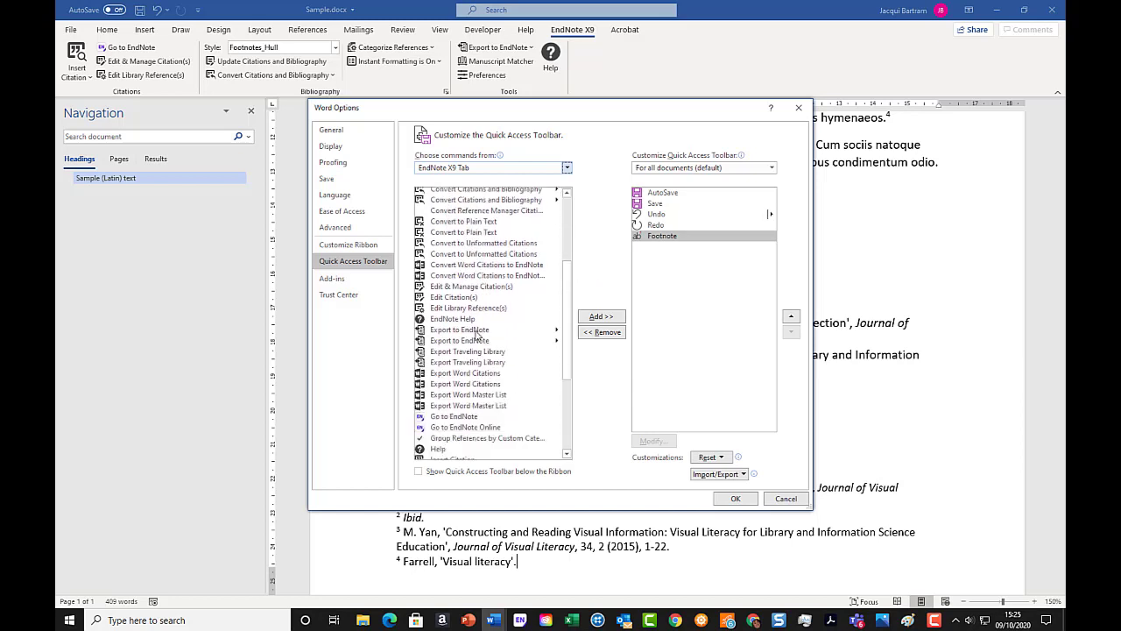
pyautogui.scroll(-3, 478, 336)
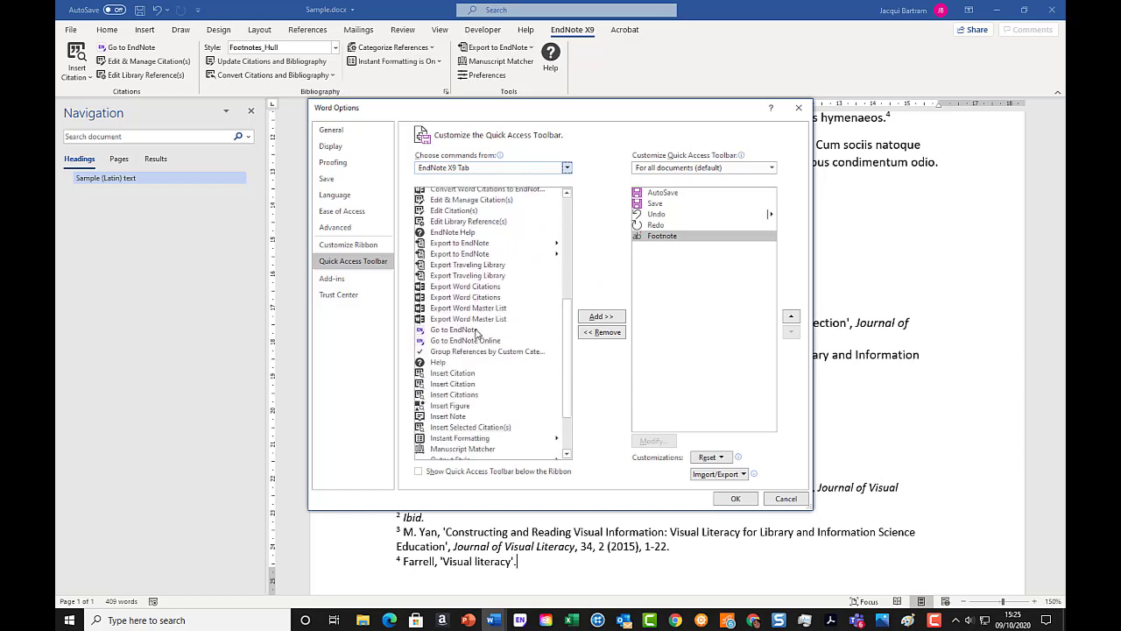
pyautogui.click(436, 374)
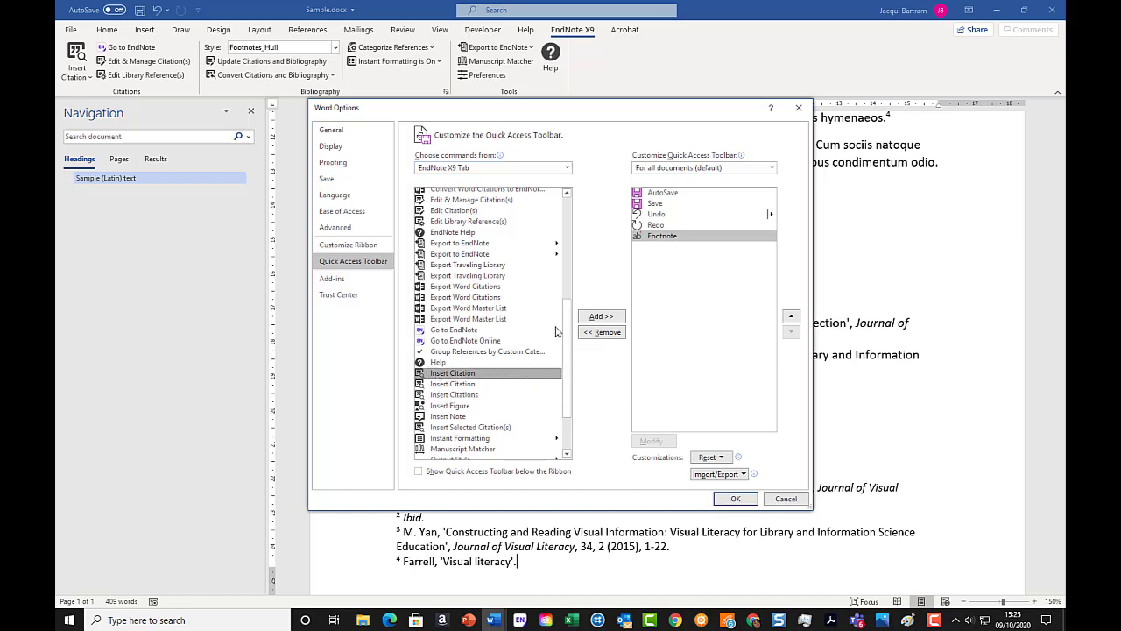
pyautogui.click(599, 318)
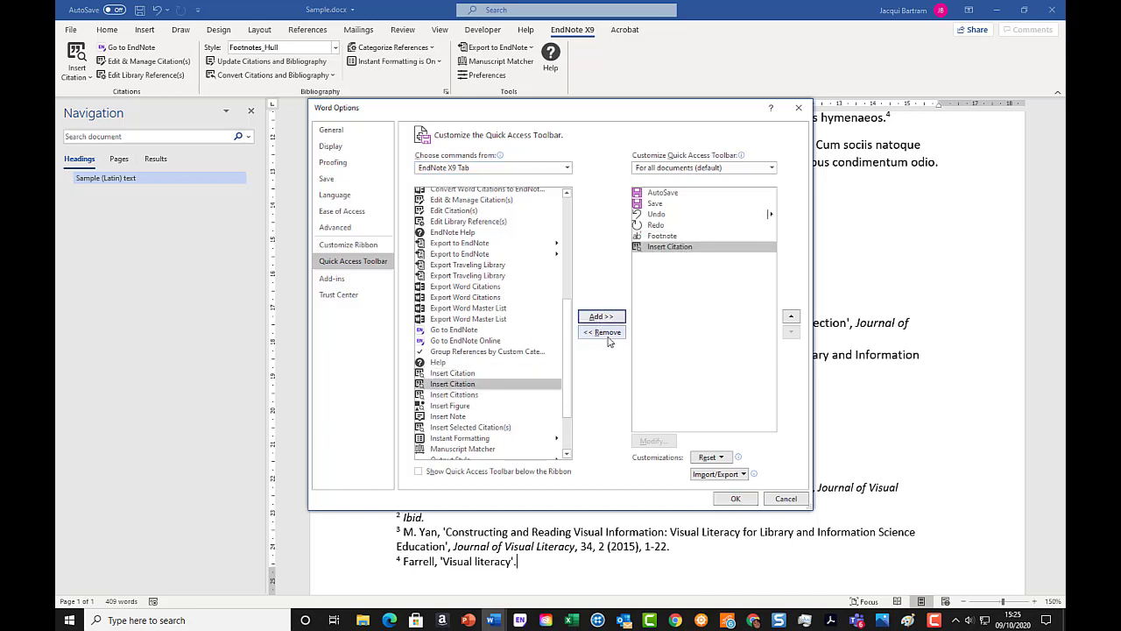
pyautogui.click(734, 499)
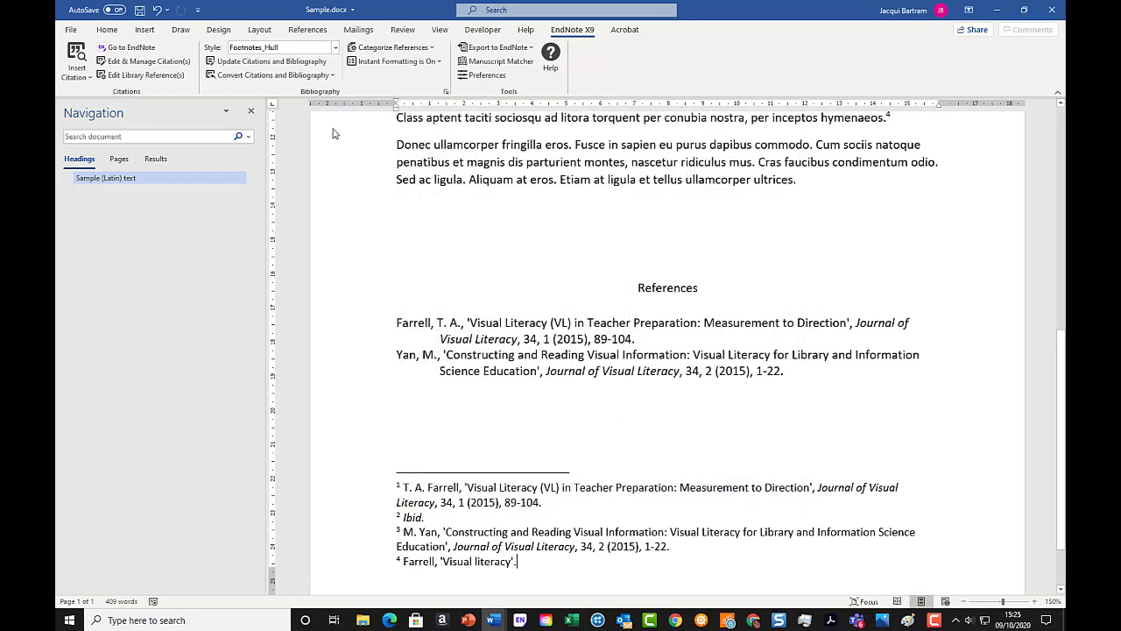
pyautogui.click(234, 10)
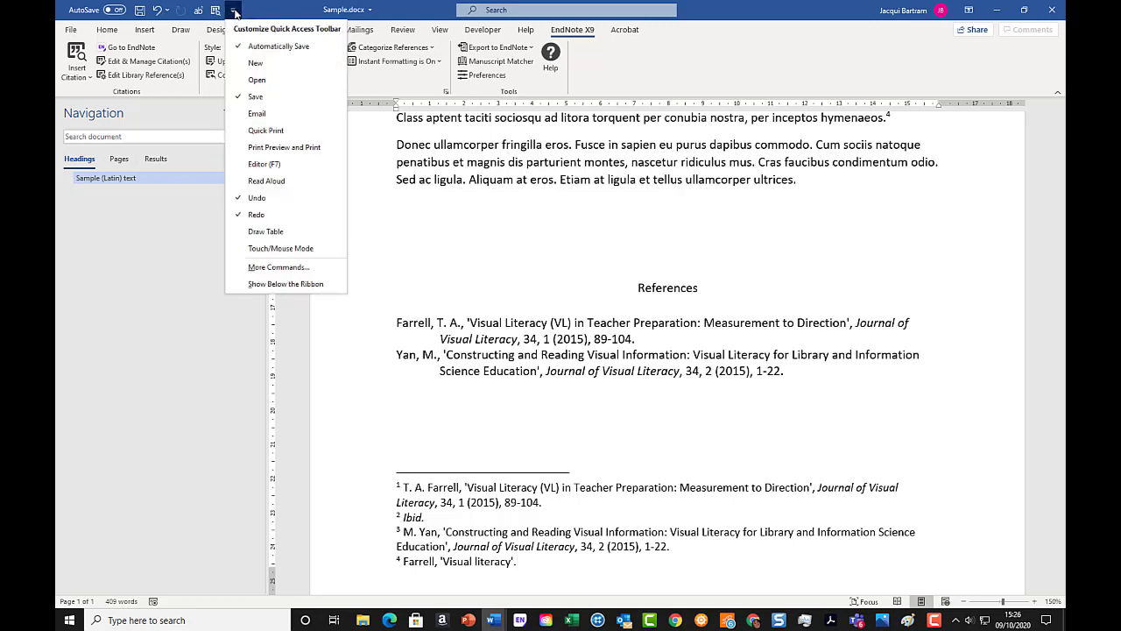
pyautogui.click(241, 286)
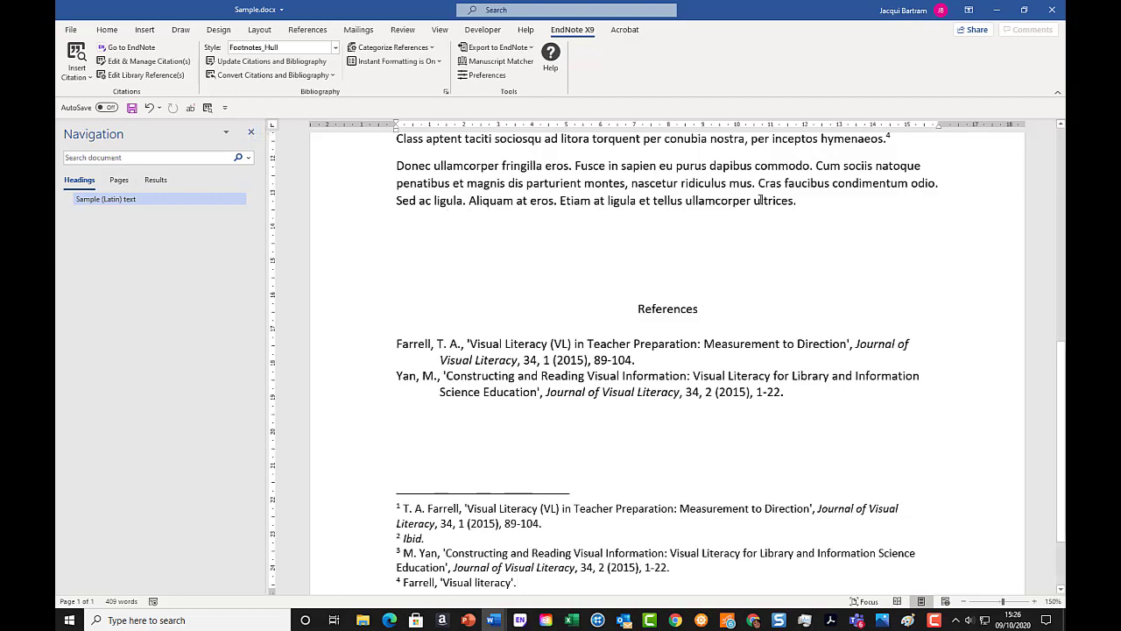
# Insert a fifth footnote after "ullamcorper ultrices." citing "Kids, take a look at this! Visual Literacy Skills in the School Curriculum" from EndNote
pyautogui.click(801, 201)
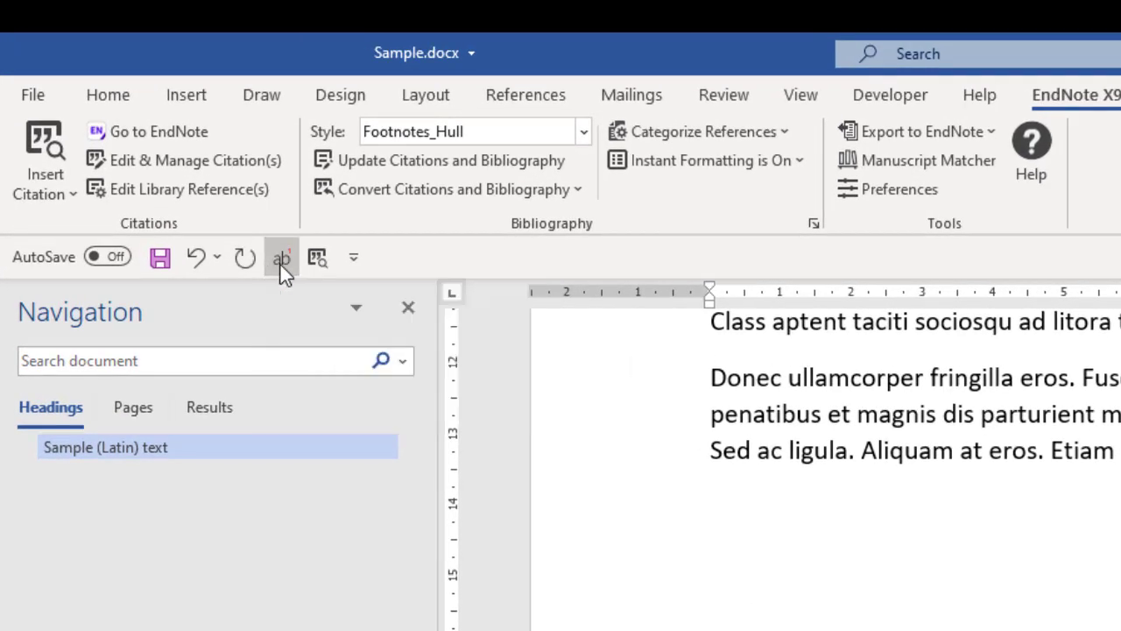
pyautogui.click(317, 259)
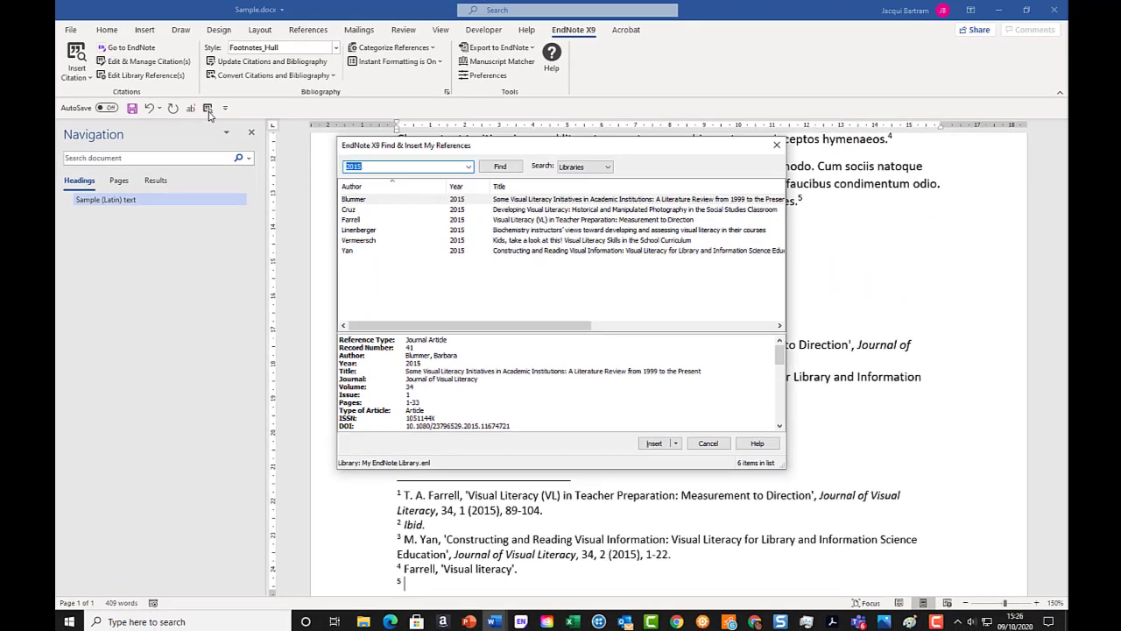
pyautogui.click(500, 406)
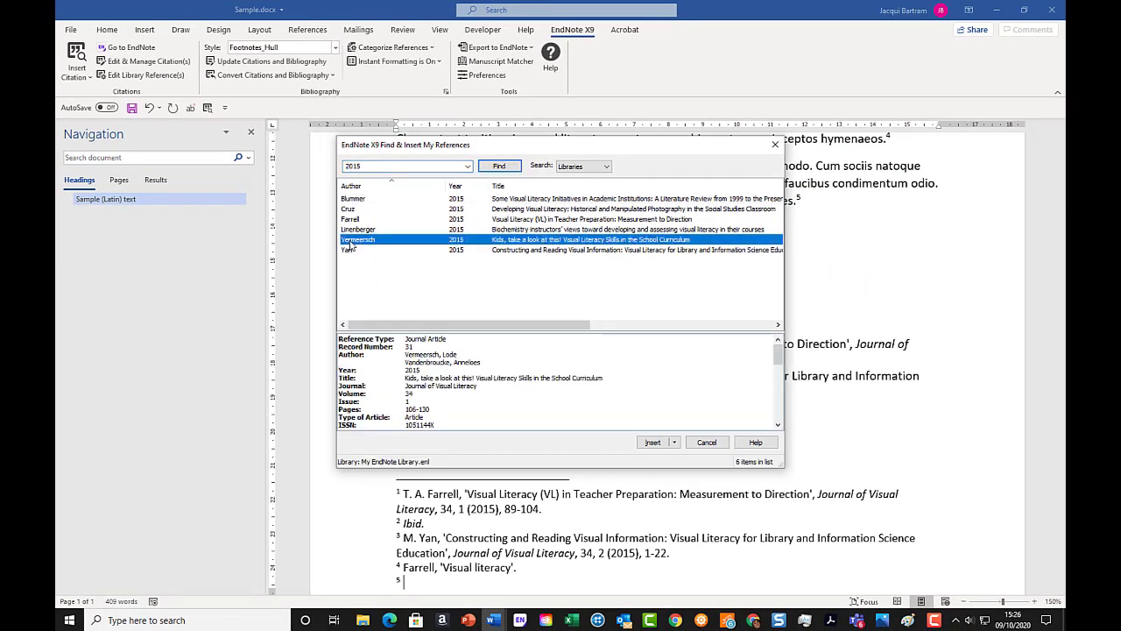
pyautogui.click(650, 442)
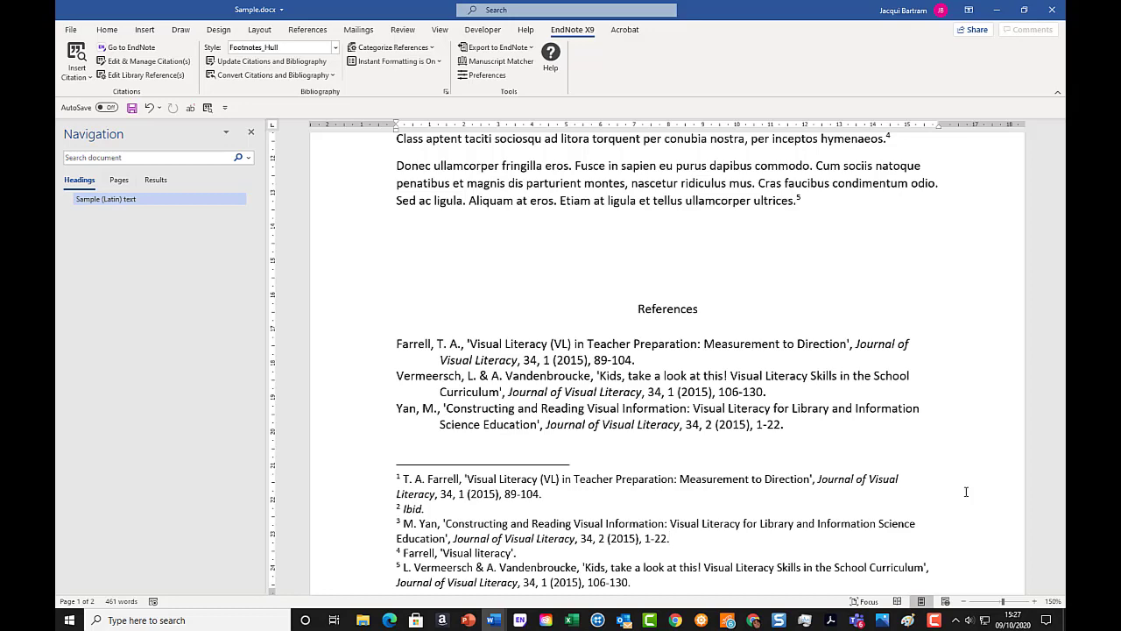
# Place the cursor after "Aliquam at eros." and in EndNote select the CEFR-VL review, "Emerging Visual Literacy through Enactments" and "Developing Visual Literacy: Historical" articles together
pyautogui.scroll(3, 942, 315)
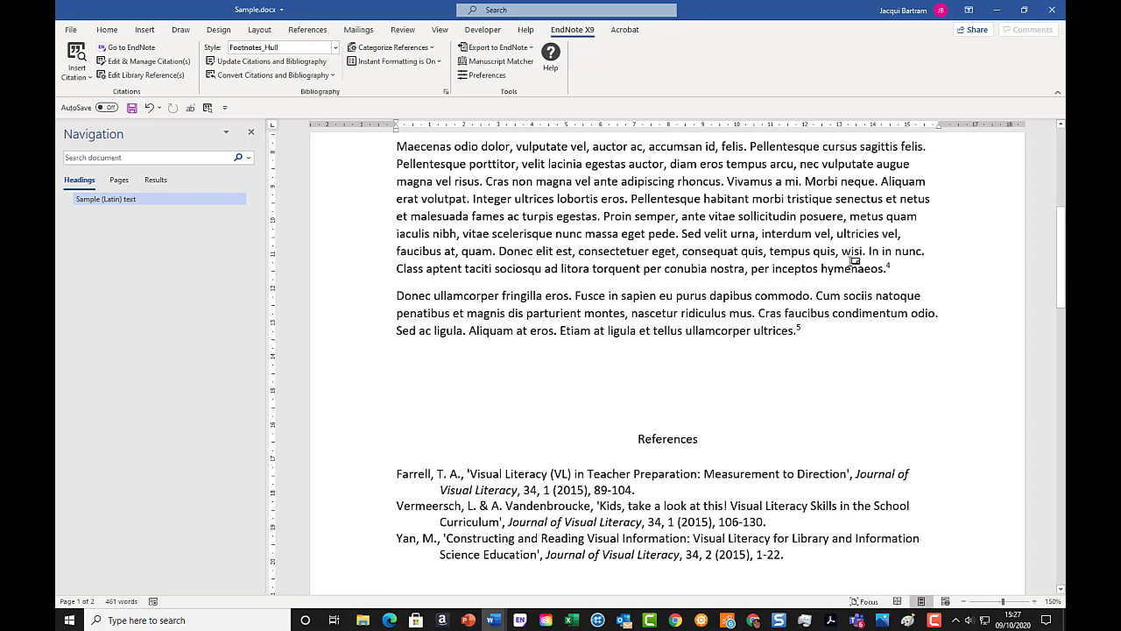
pyautogui.click(557, 330)
pyautogui.click(520, 620)
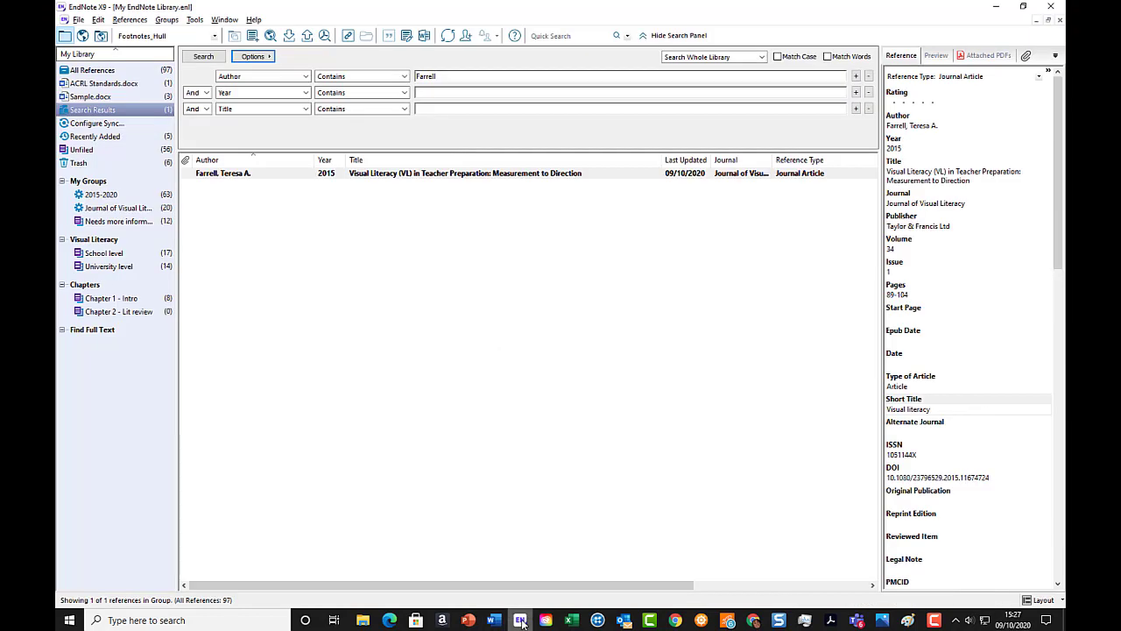
pyautogui.click(92, 70)
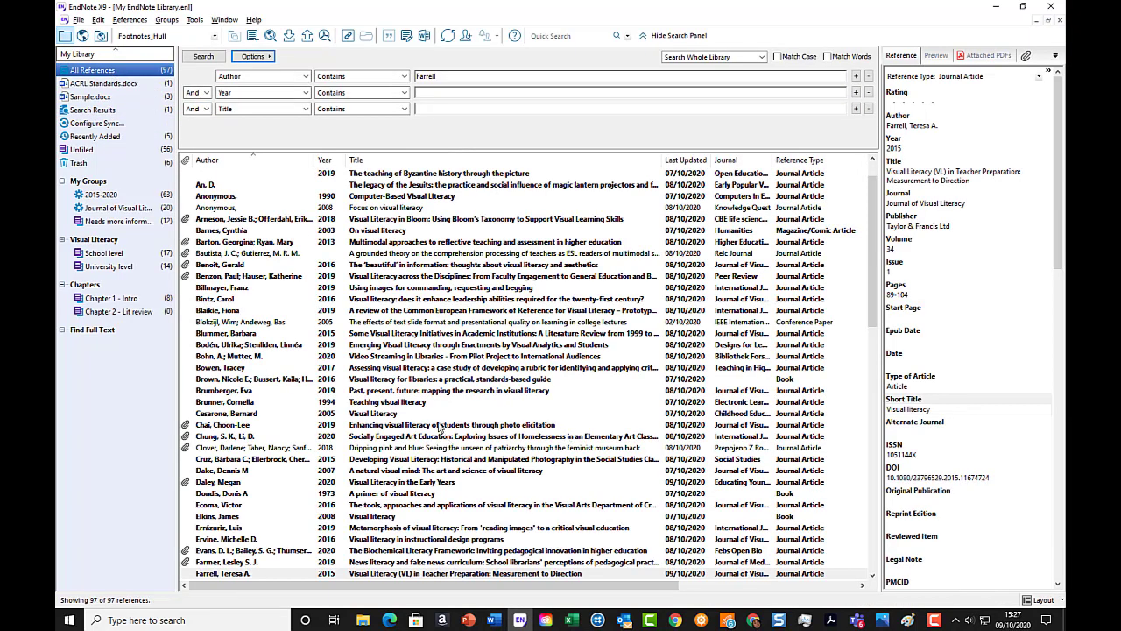
pyautogui.click(399, 311)
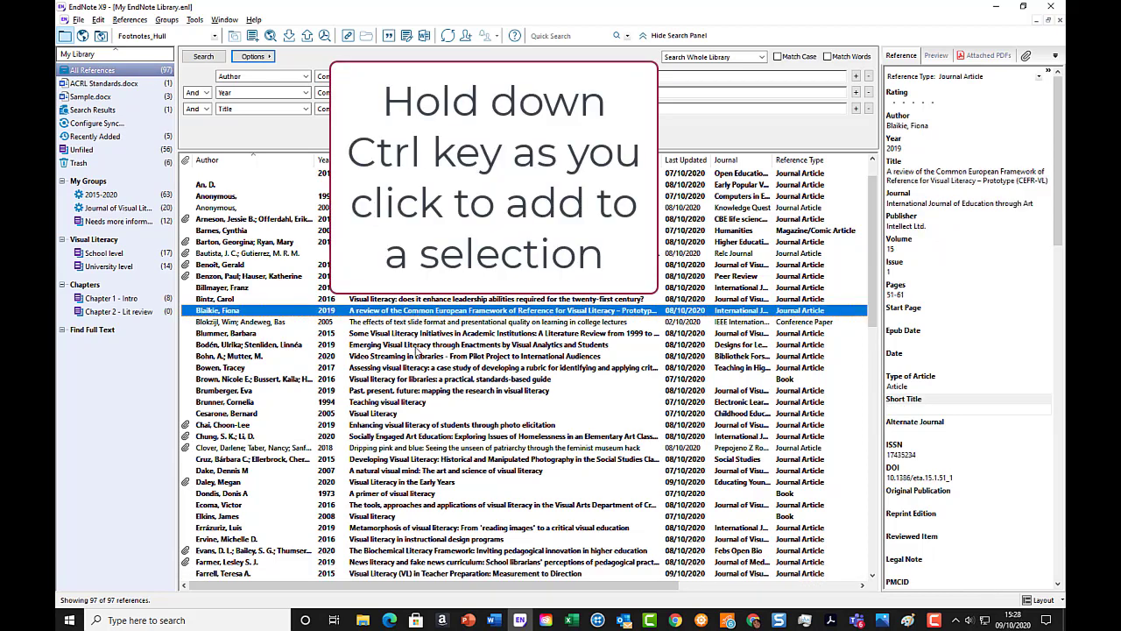
pyautogui.keyDown('ctrl'); pyautogui.click(420, 344); pyautogui.keyUp('ctrl')
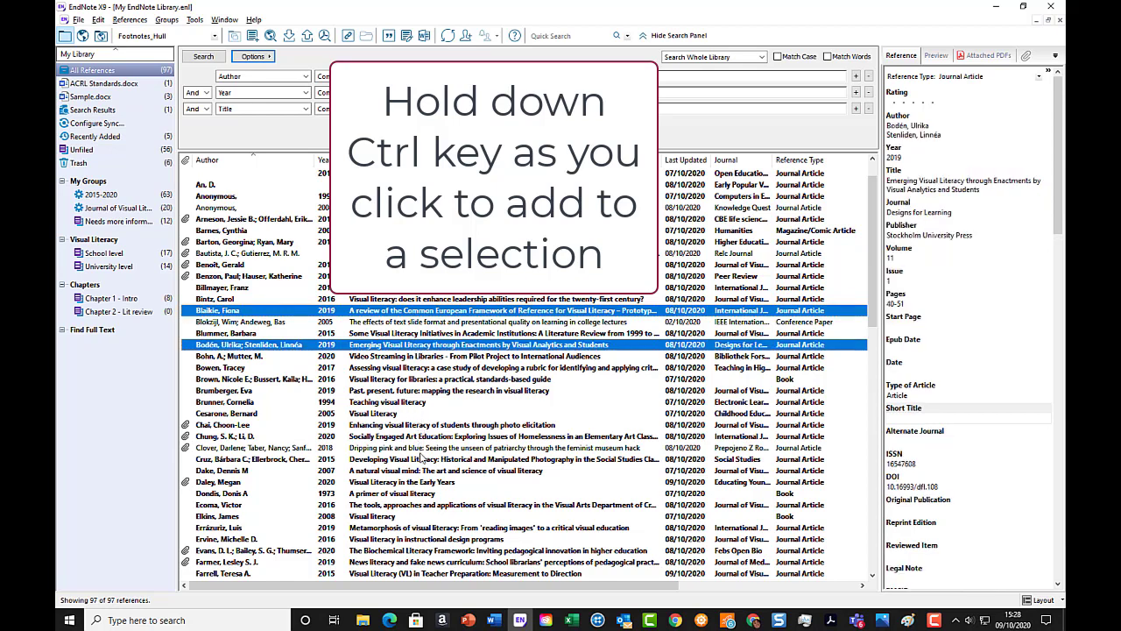
pyautogui.keyDown('ctrl'); pyautogui.click(420, 459); pyautogui.keyUp('ctrl')
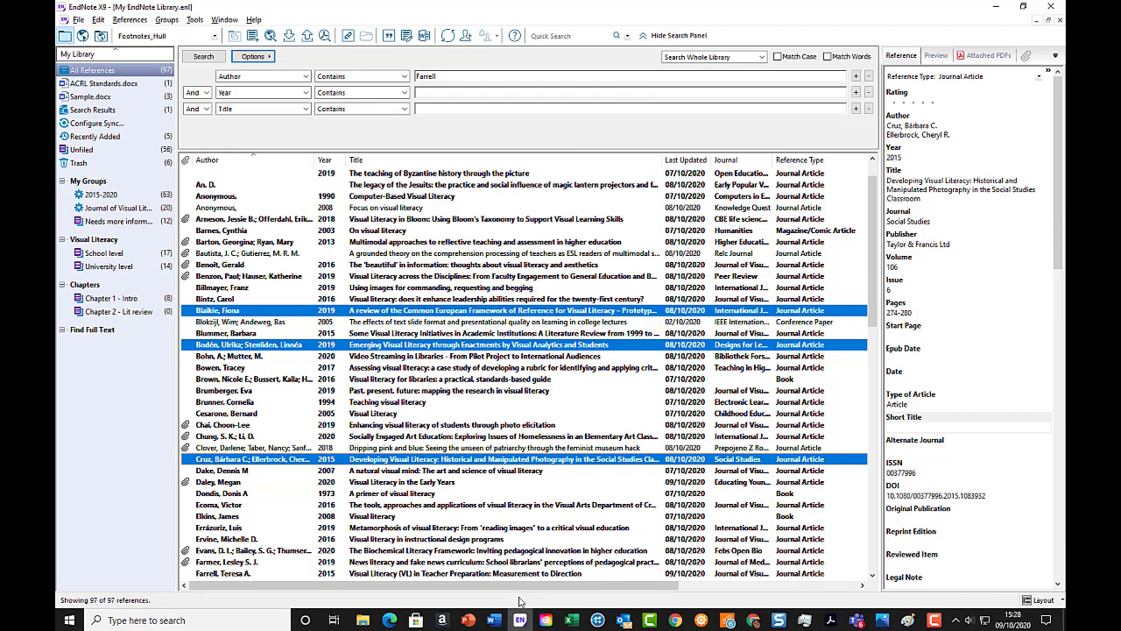
# Switch back to Word, insert a footnote after "Aliquam at eros." and insert the three selected EndNote citations into it
pyautogui.click(495, 622)
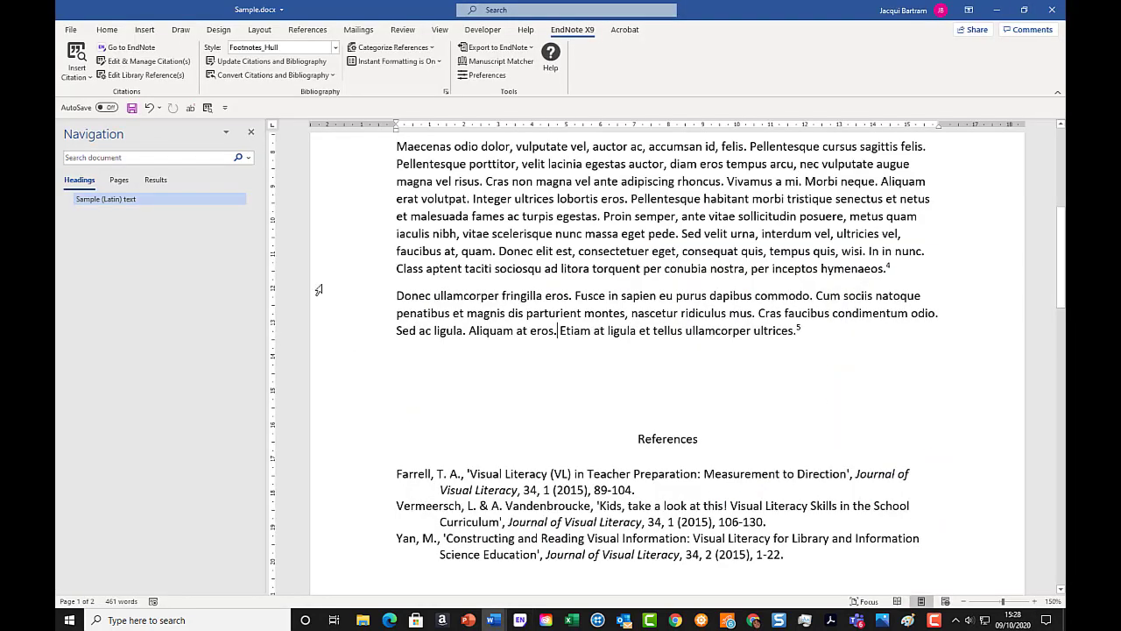
pyautogui.click(189, 112)
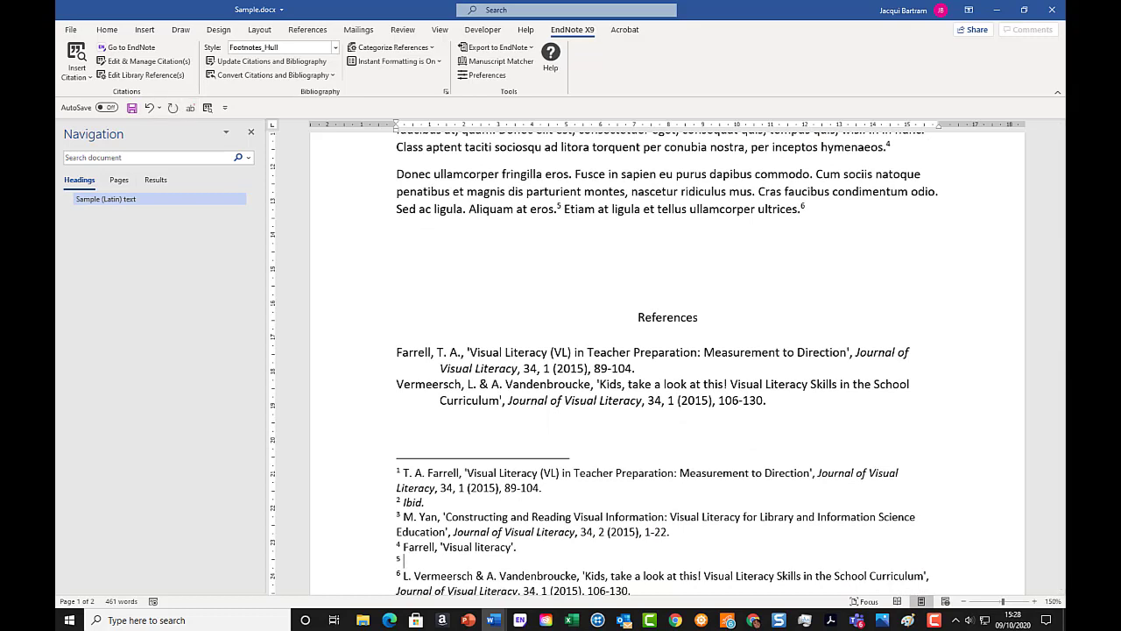
pyautogui.click(79, 78)
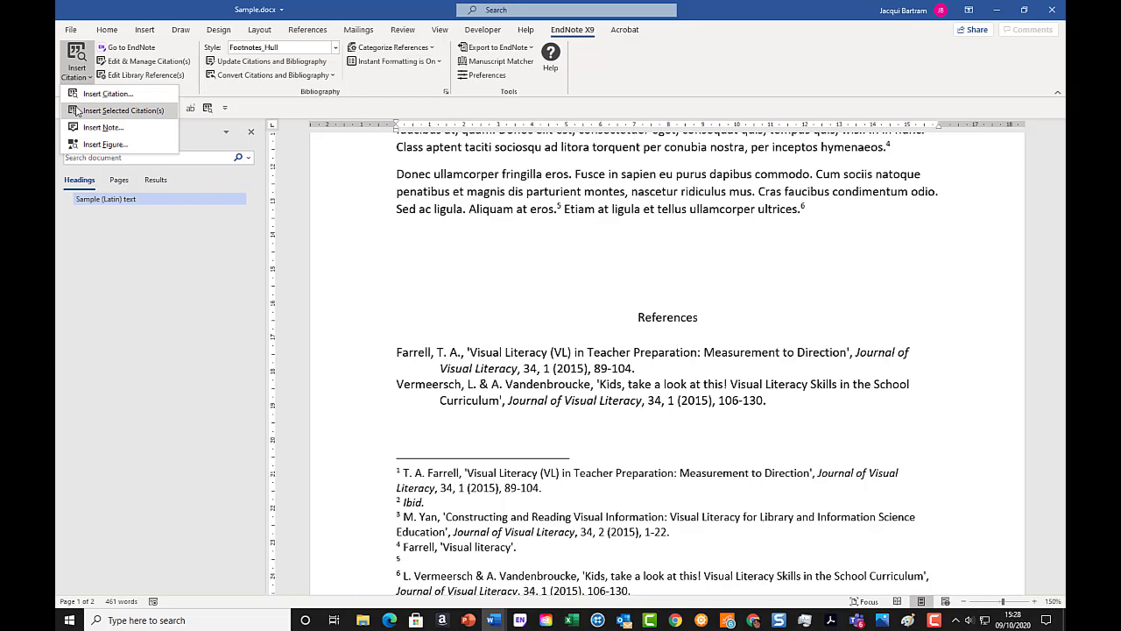
pyautogui.click(77, 110)
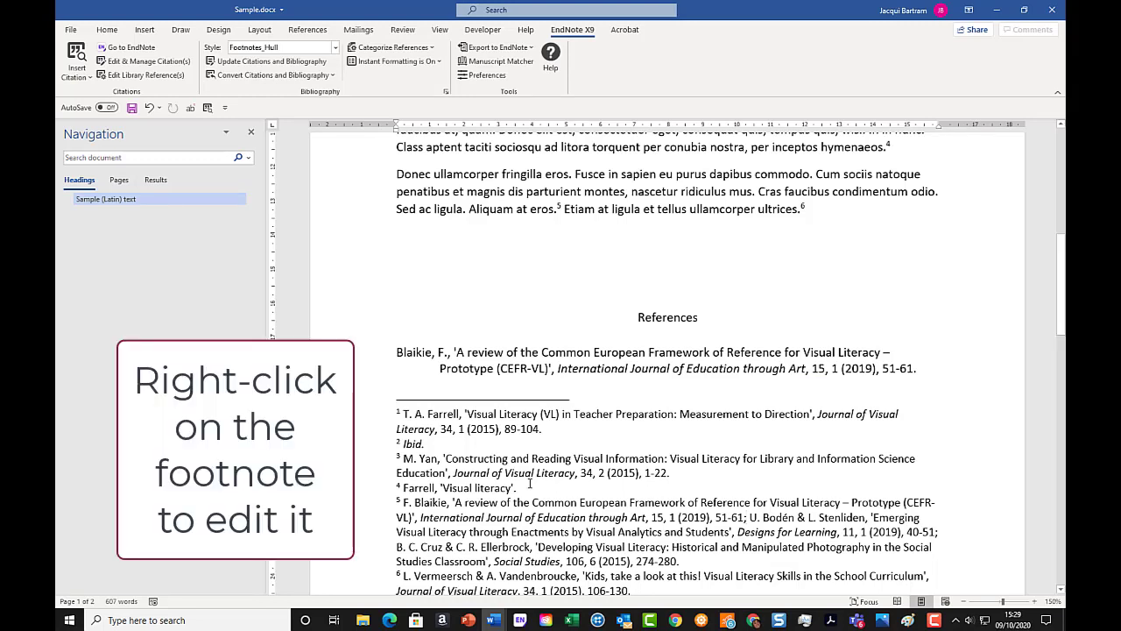
# Edit the short-title "Visual literacy" citation in footnote 4 to include page 45
pyautogui.rightClick(501, 488)
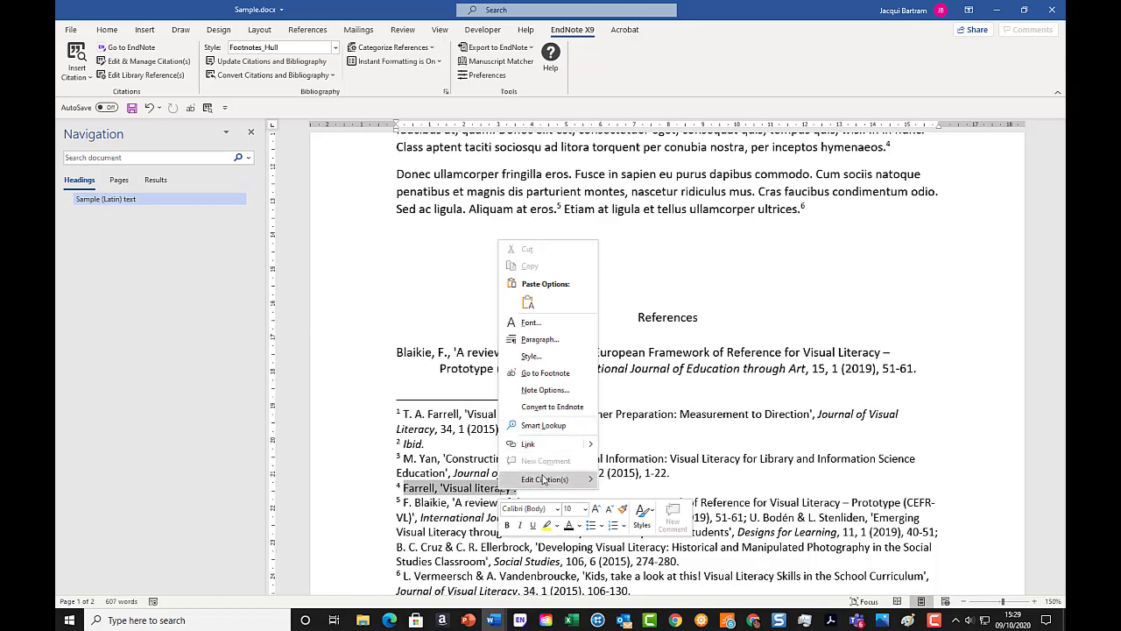
pyautogui.moveTo(542, 480)
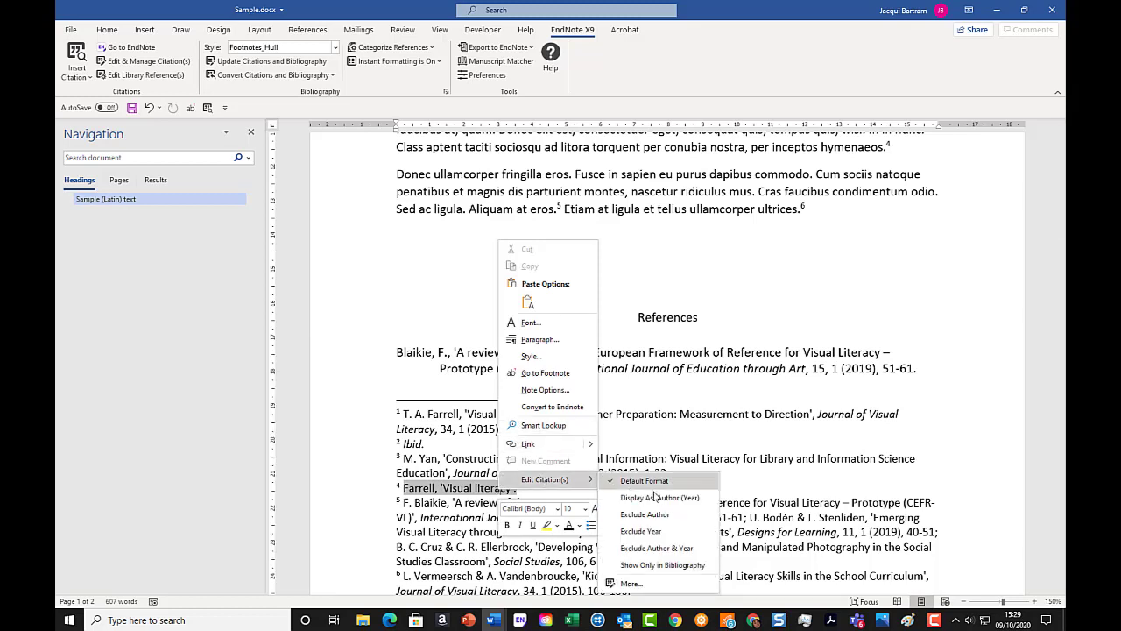
pyautogui.click(658, 584)
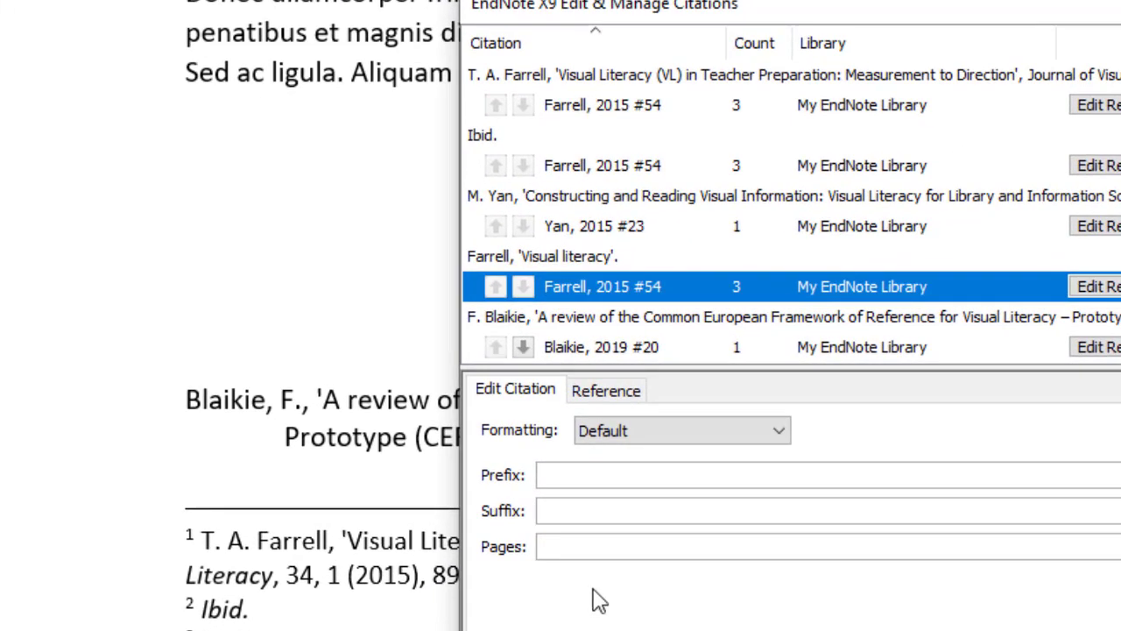
pyautogui.click(599, 550)
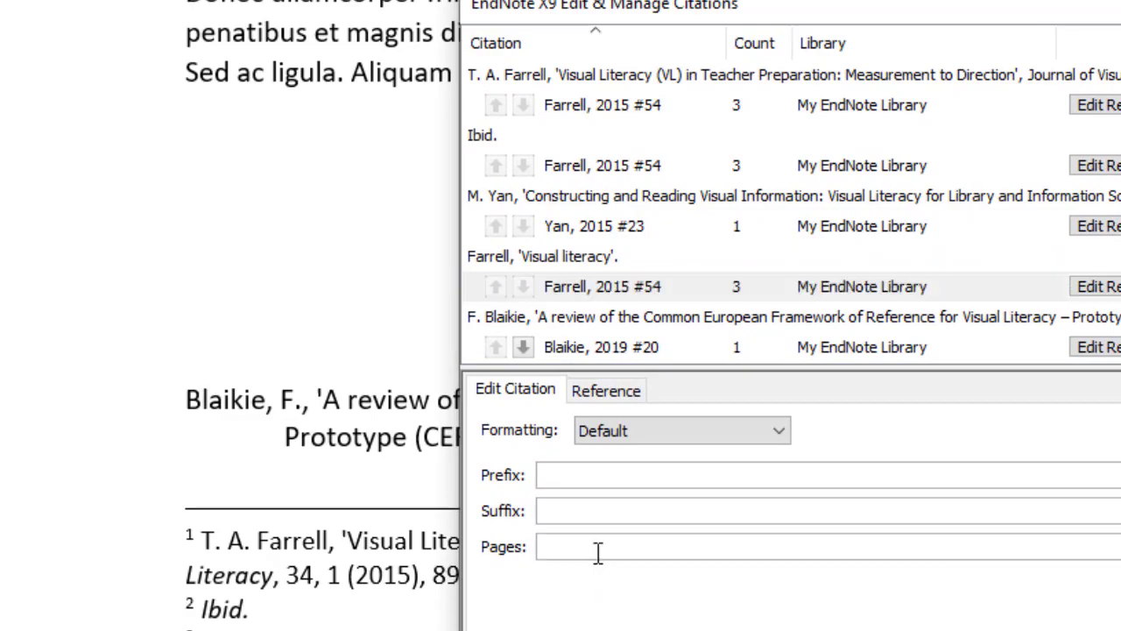
pyautogui.write('45')
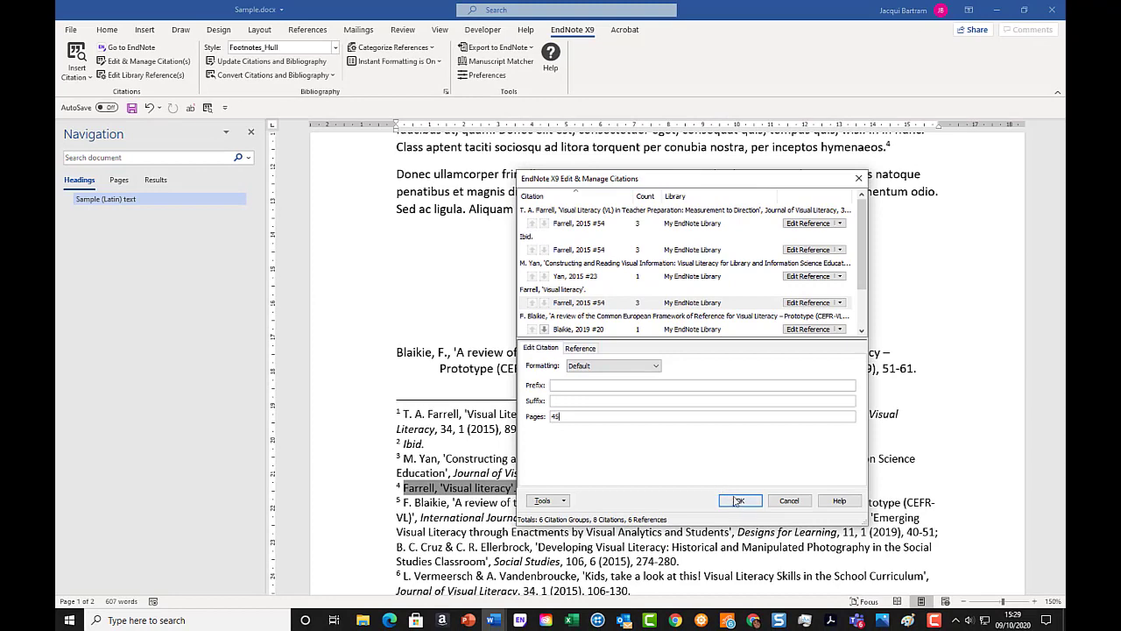
pyautogui.click(738, 500)
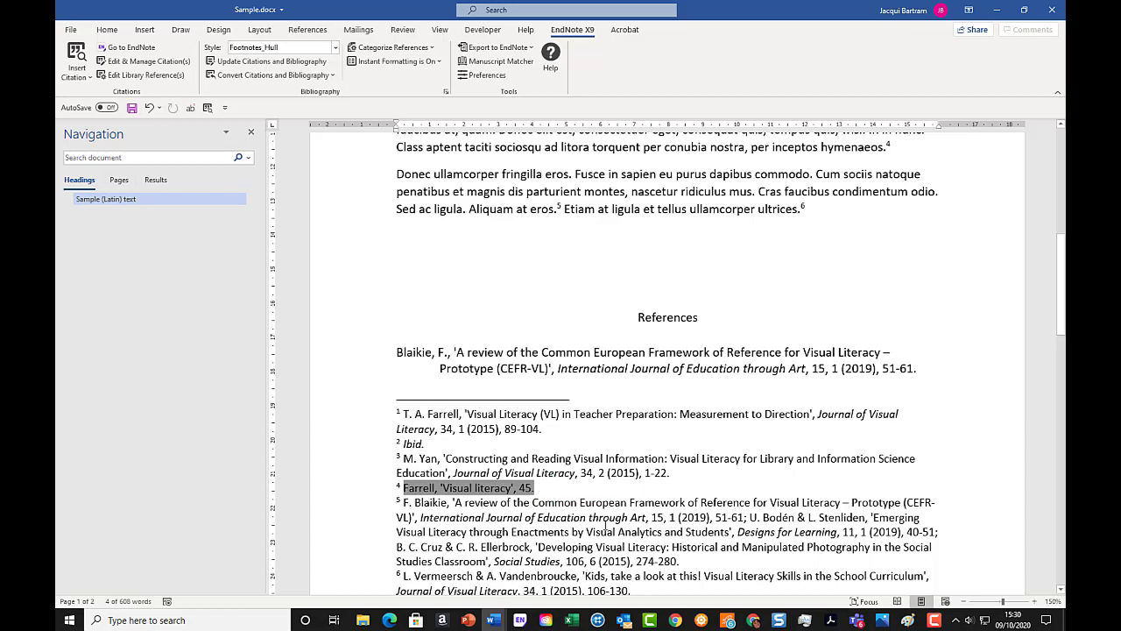
# Edit the citation in footnote 3 to add the prefix "See" and the suffix " for another example"
pyautogui.rightClick(430, 458)
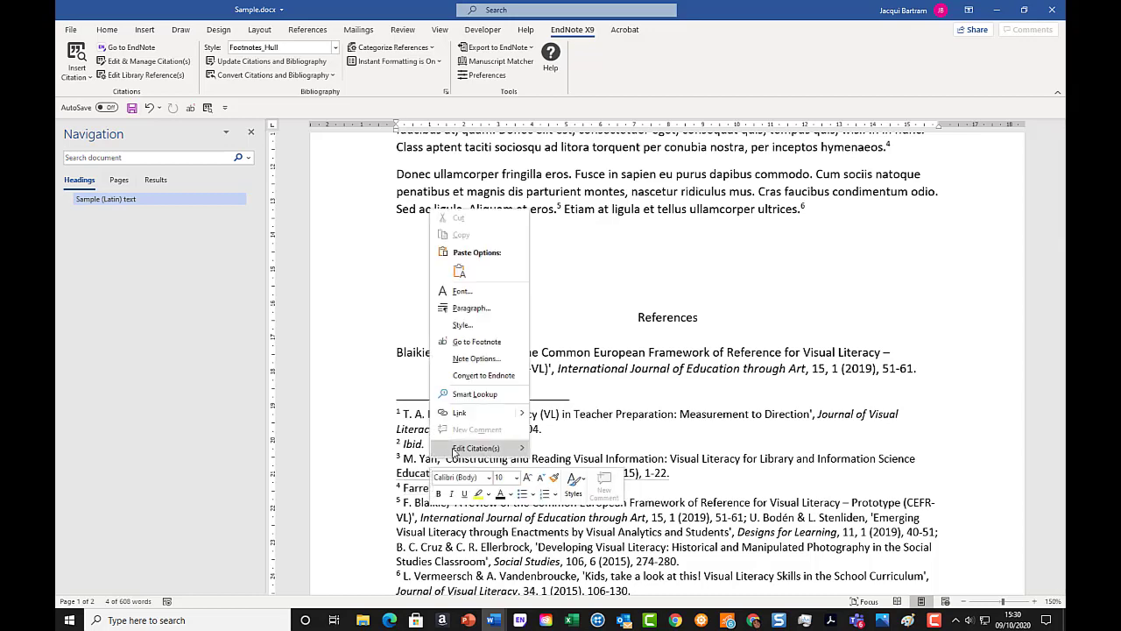
pyautogui.moveTo(480, 449)
pyautogui.click(562, 552)
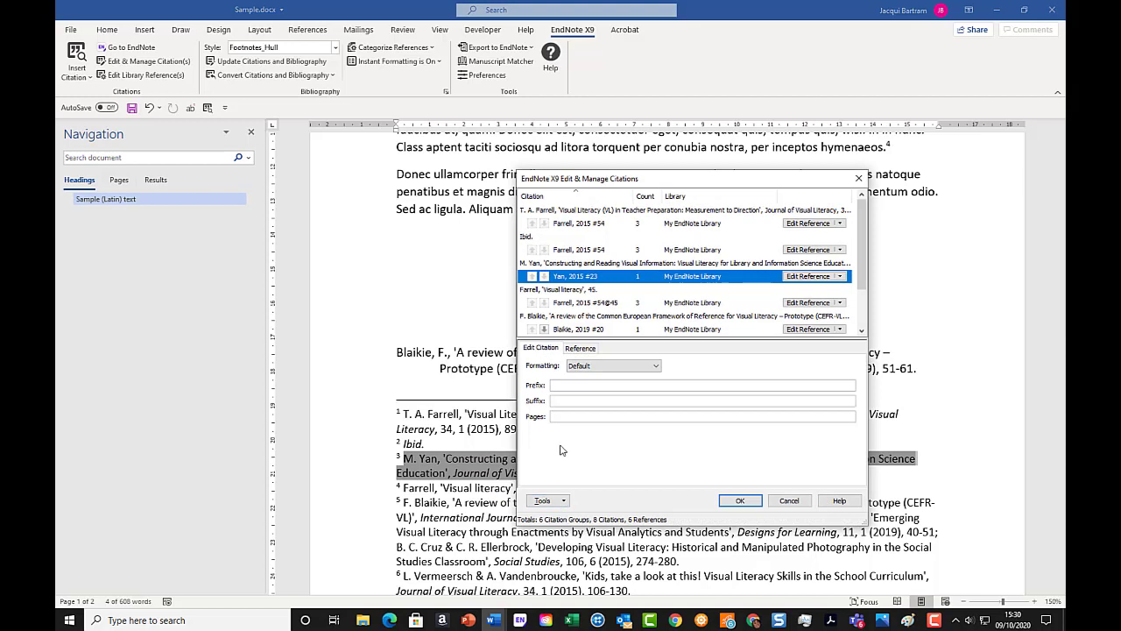
pyautogui.click(576, 387)
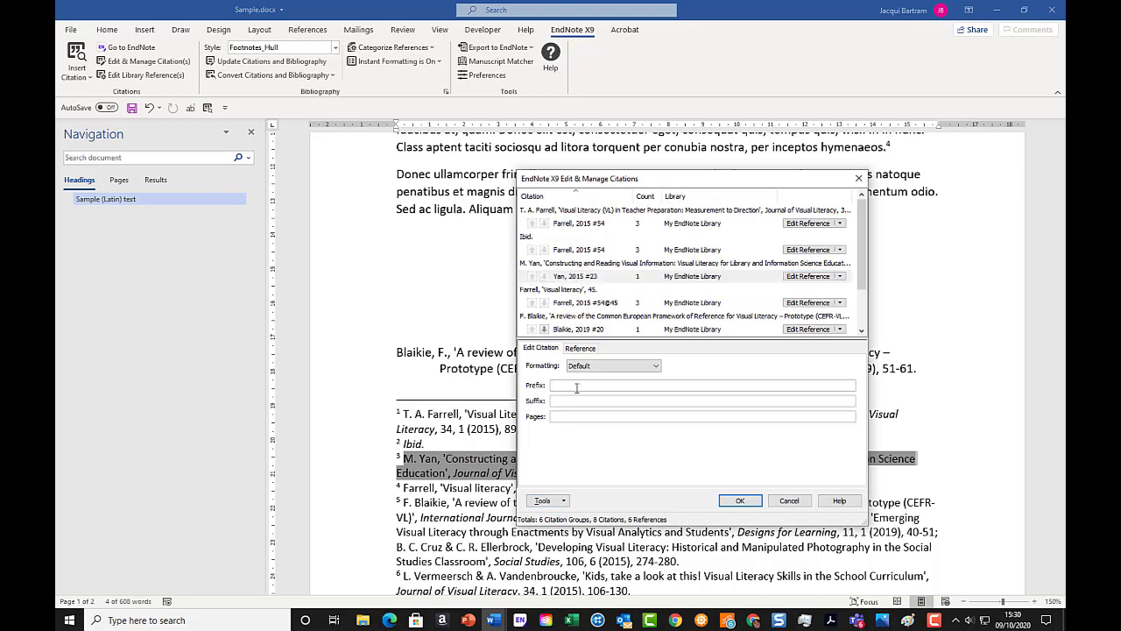
pyautogui.write('See')
pyautogui.write(' for ')
pyautogui.write('another example')
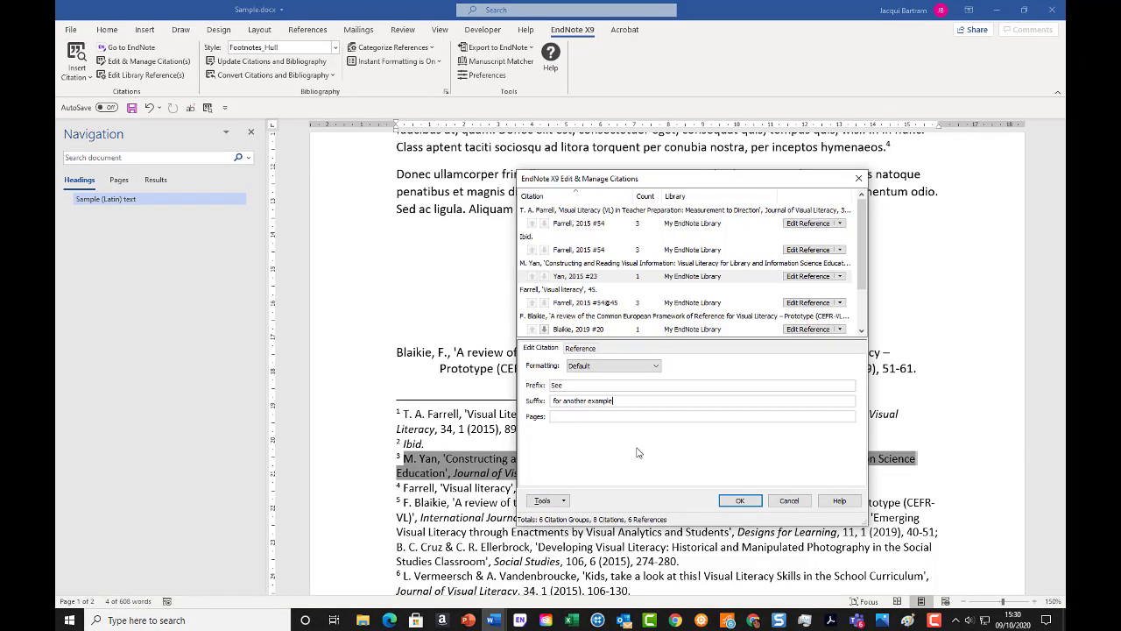
pyautogui.click(740, 500)
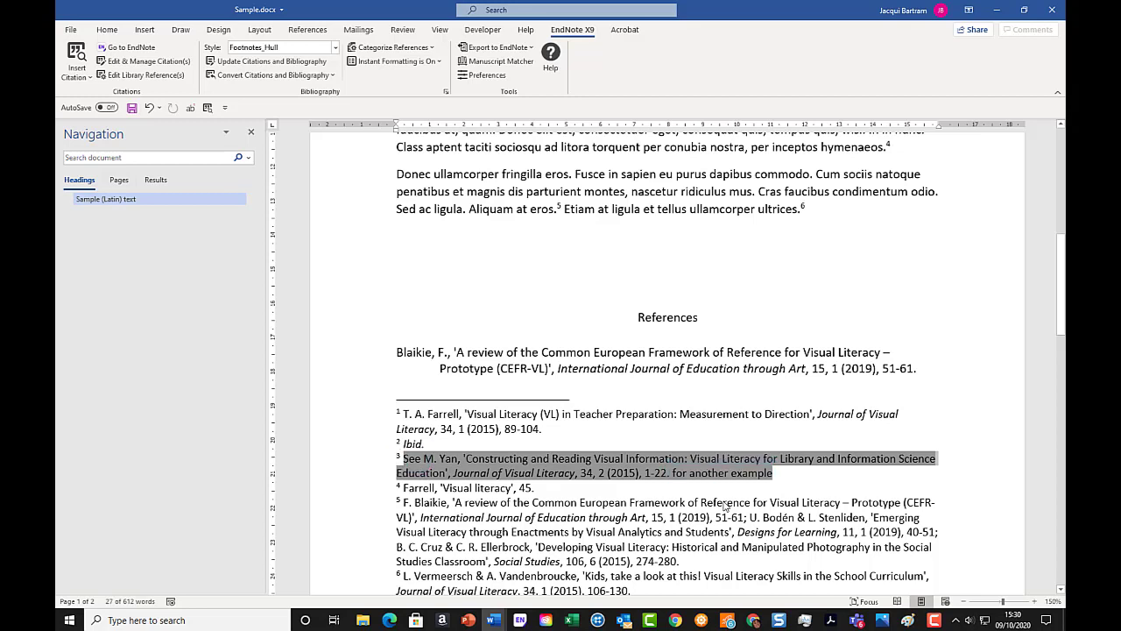
# Delete footnote 6 by removing its reference mark after "ullamcorper ultrices." in the body text
pyautogui.click(595, 482)
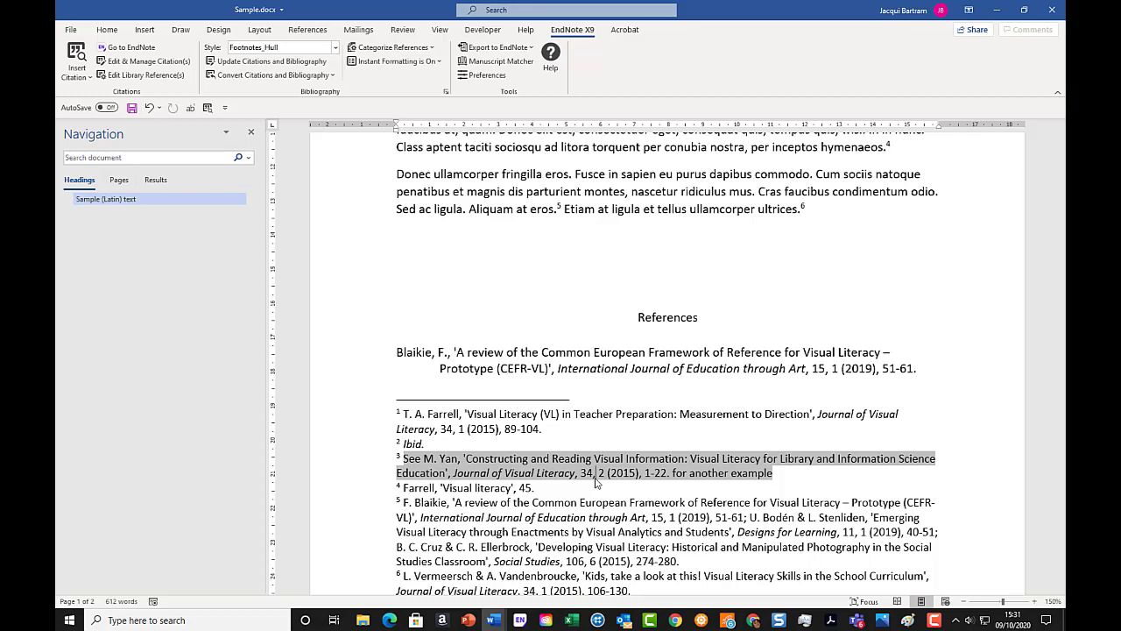
pyautogui.moveTo(798, 208); pyautogui.dragTo(805, 208)
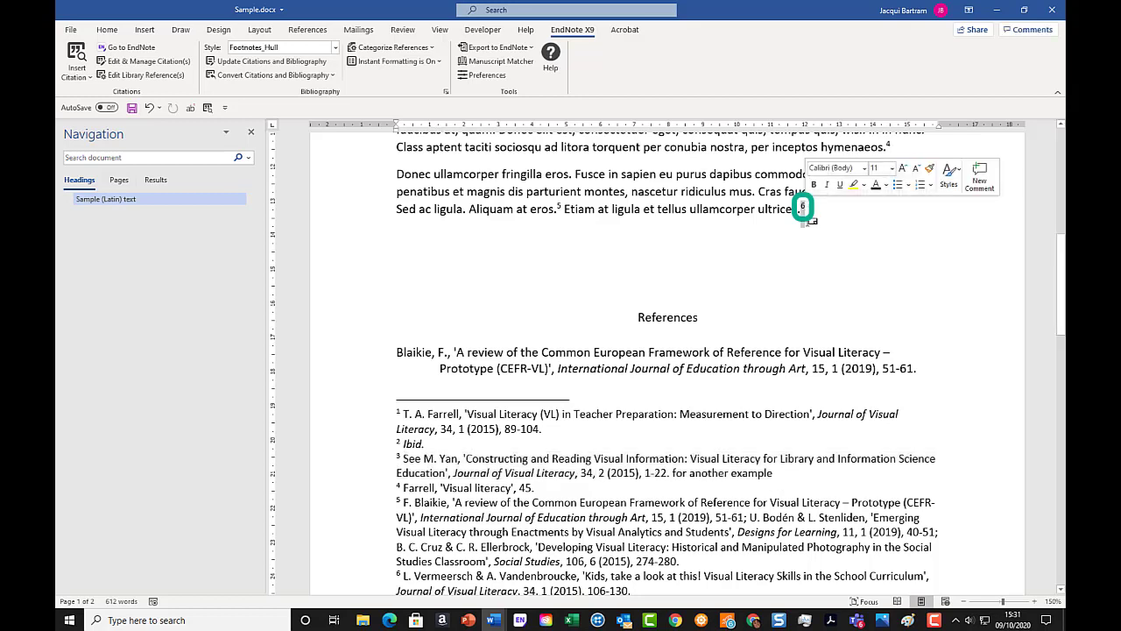
pyautogui.press('Delete')
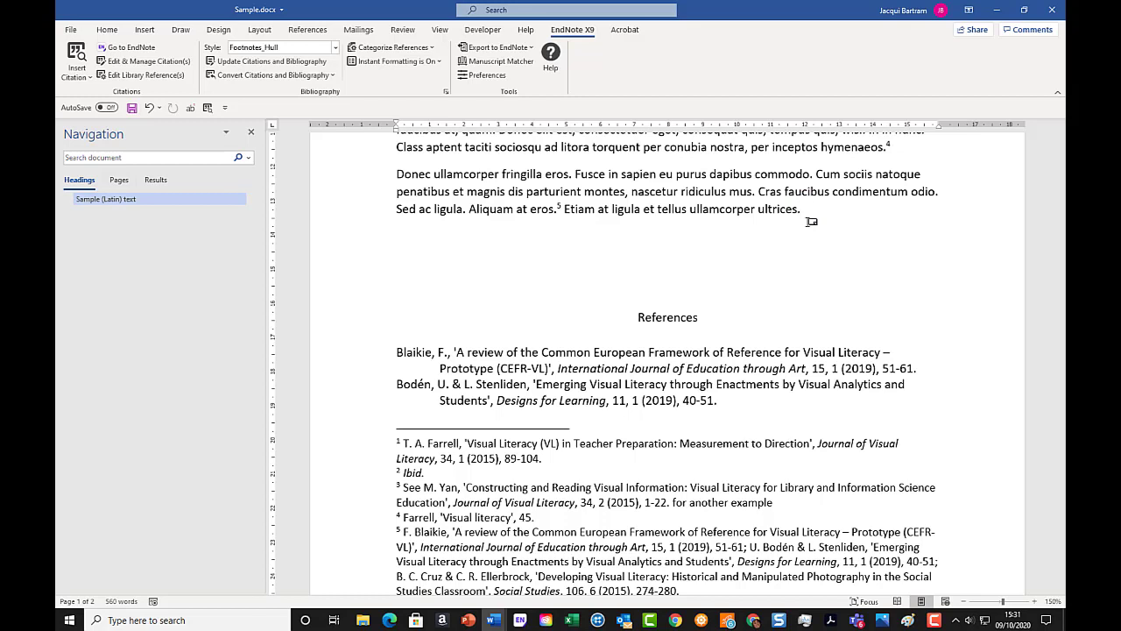
# Remove the "Emerging Visual Literacy through Enactments by Visual Analytics and Students" citation from the multiple-reference footnote 5
pyautogui.scroll(-2, 810, 221)
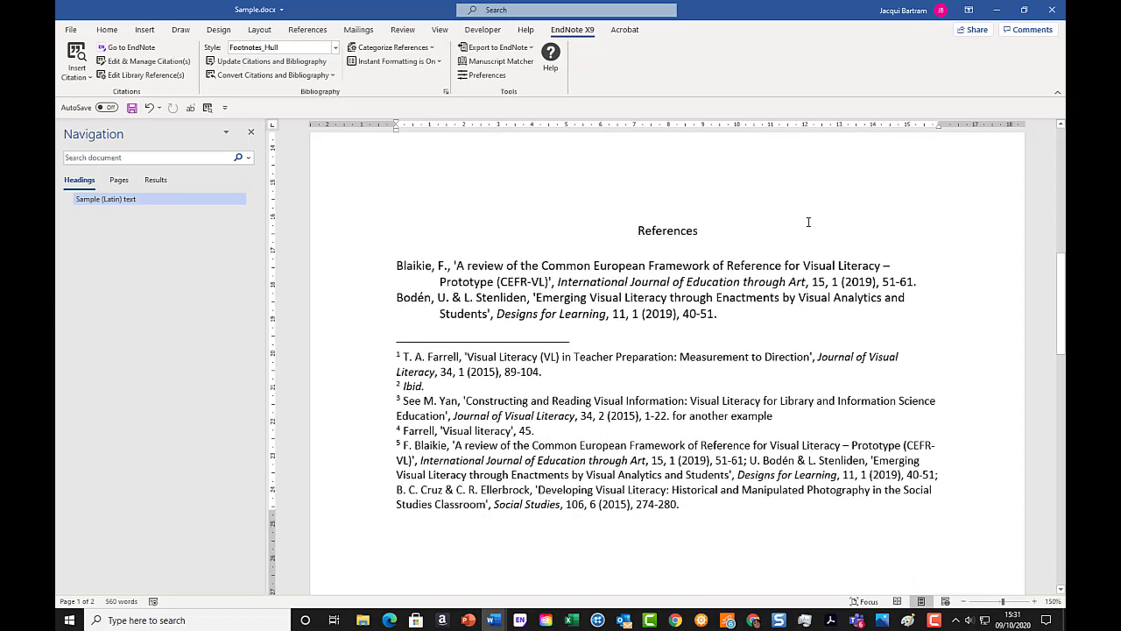
pyautogui.click(689, 471)
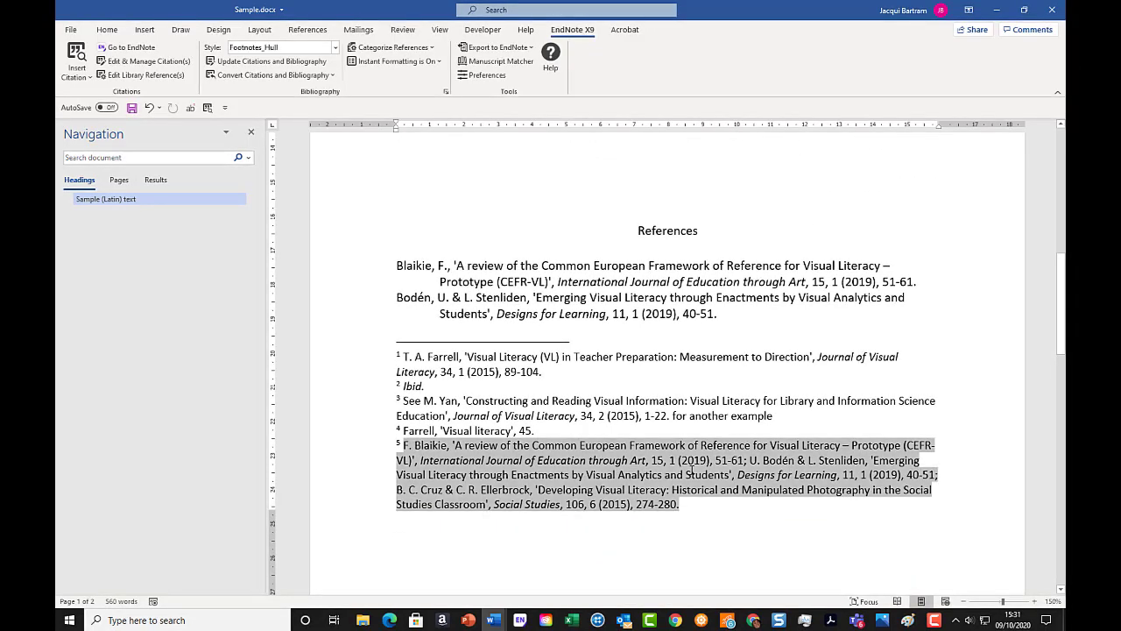
pyautogui.rightClick(691, 473)
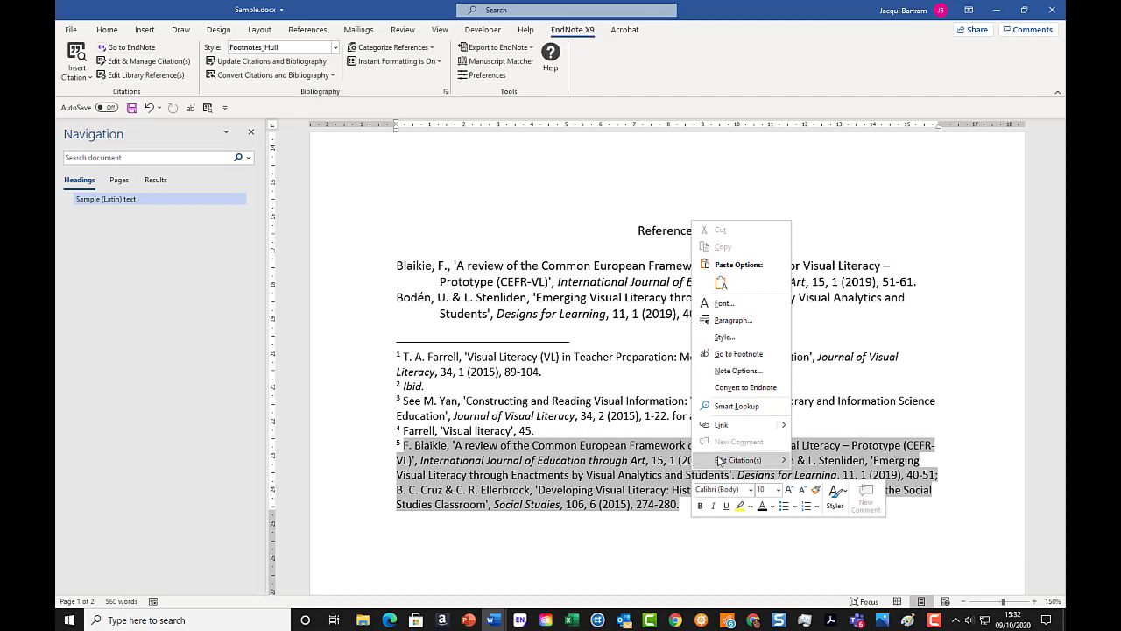
pyautogui.moveTo(720, 461)
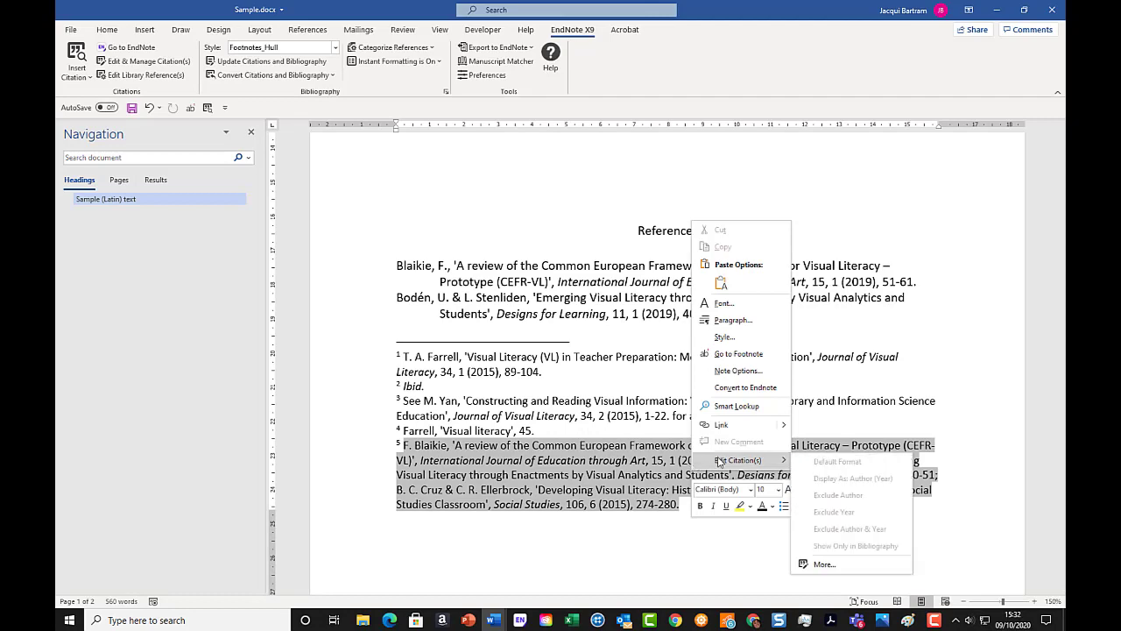
pyautogui.click(823, 565)
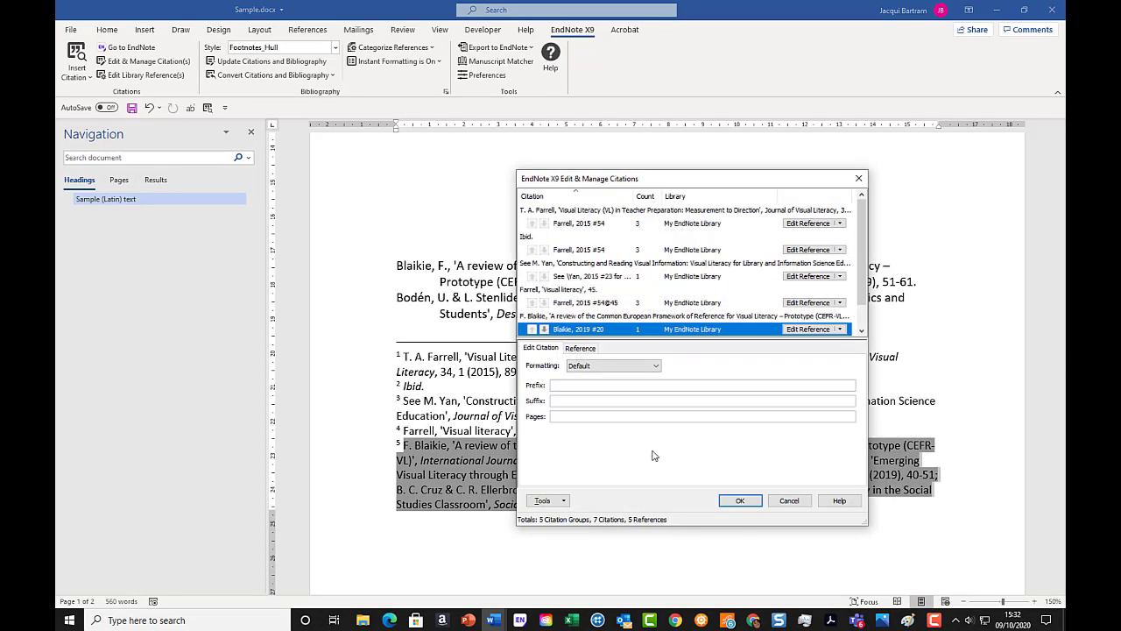
pyautogui.scroll(-1, 683, 333)
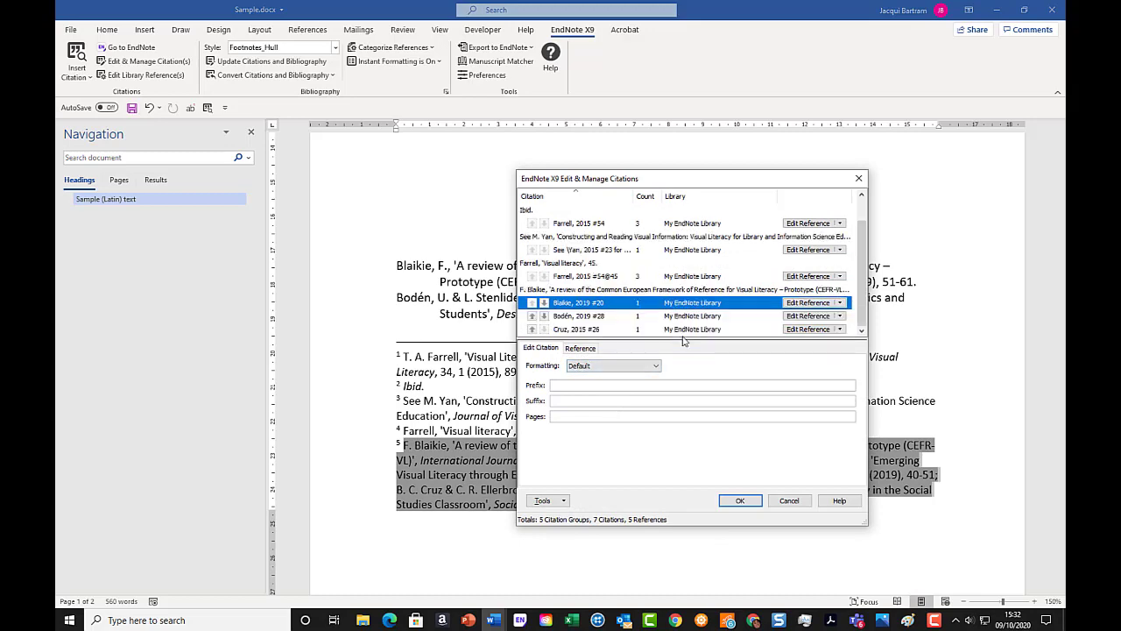
pyautogui.moveTo(658, 186); pyautogui.dragTo(346, 177)
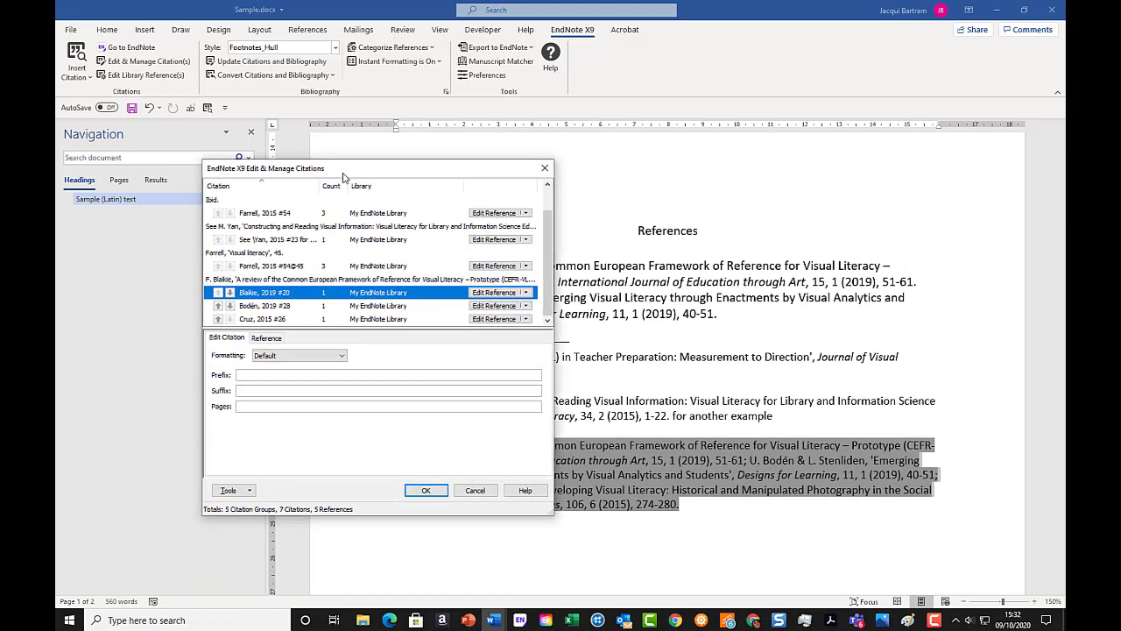
pyautogui.click(276, 312)
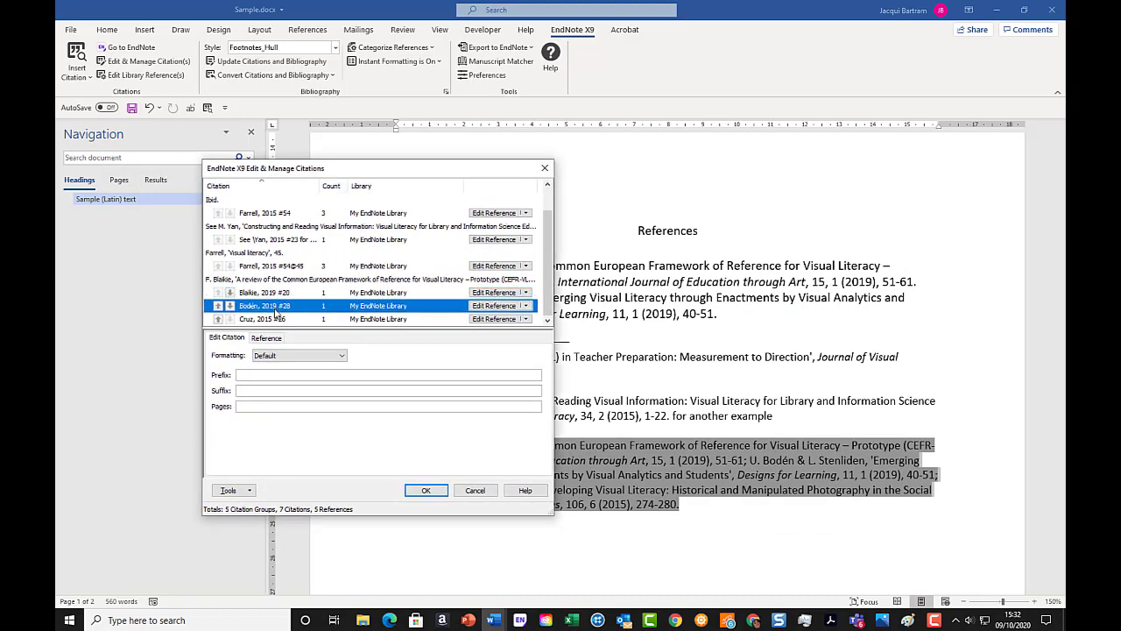
pyautogui.click(525, 306)
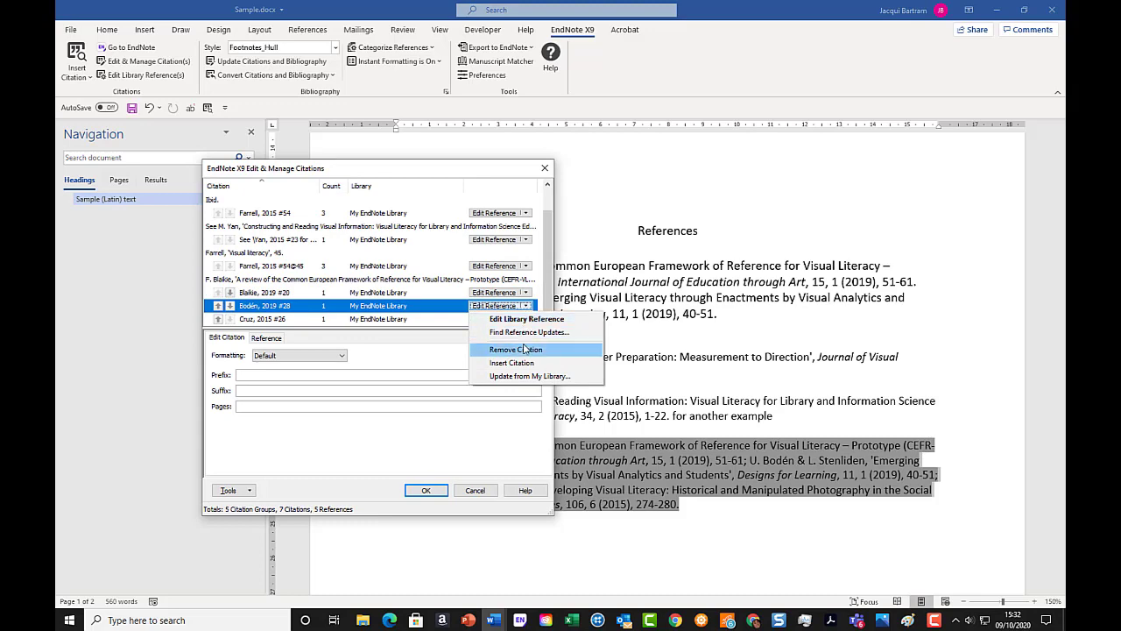
pyautogui.click(524, 349)
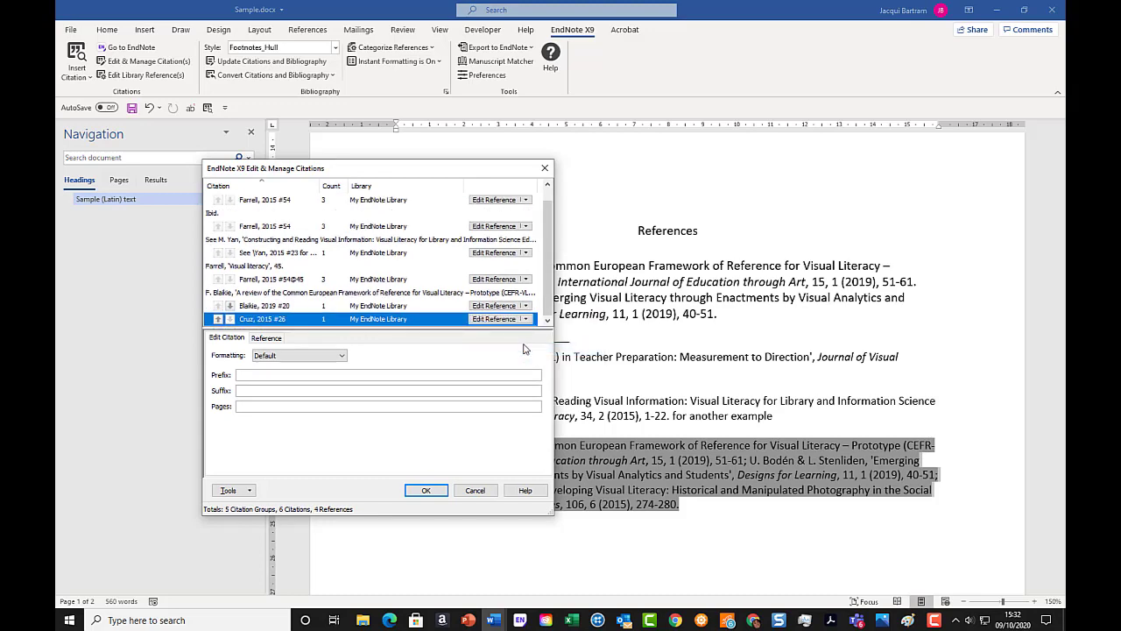
pyautogui.click(440, 492)
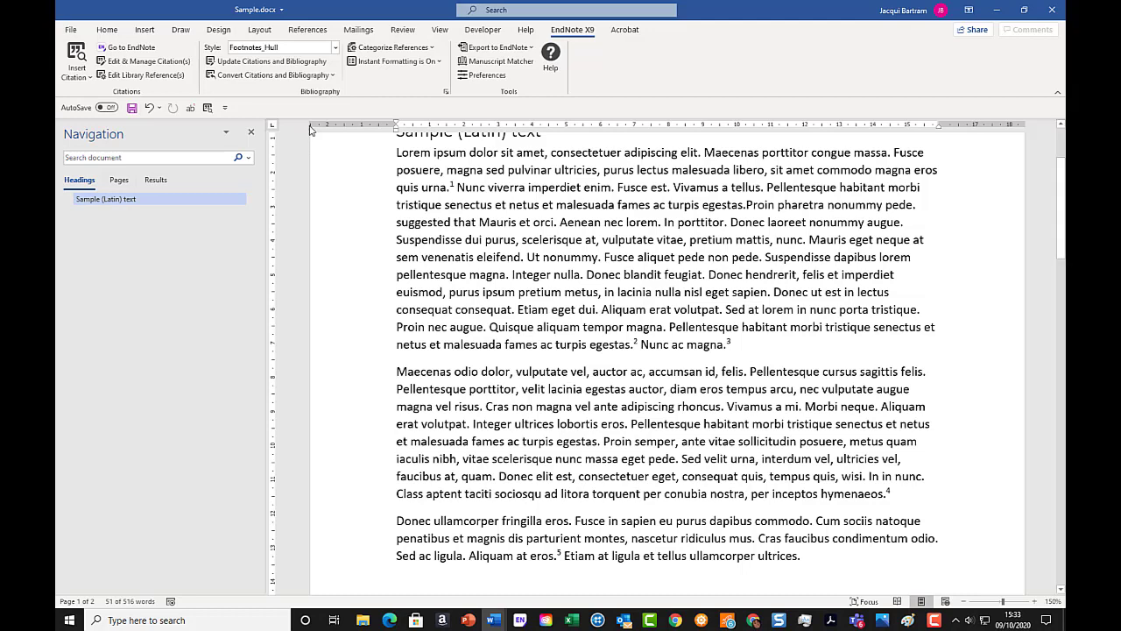
# Create a plain-text copy of the document's citations and bibliography without EndNote markers, and check the copy's reference list and footnotes
pyautogui.click(320, 82)
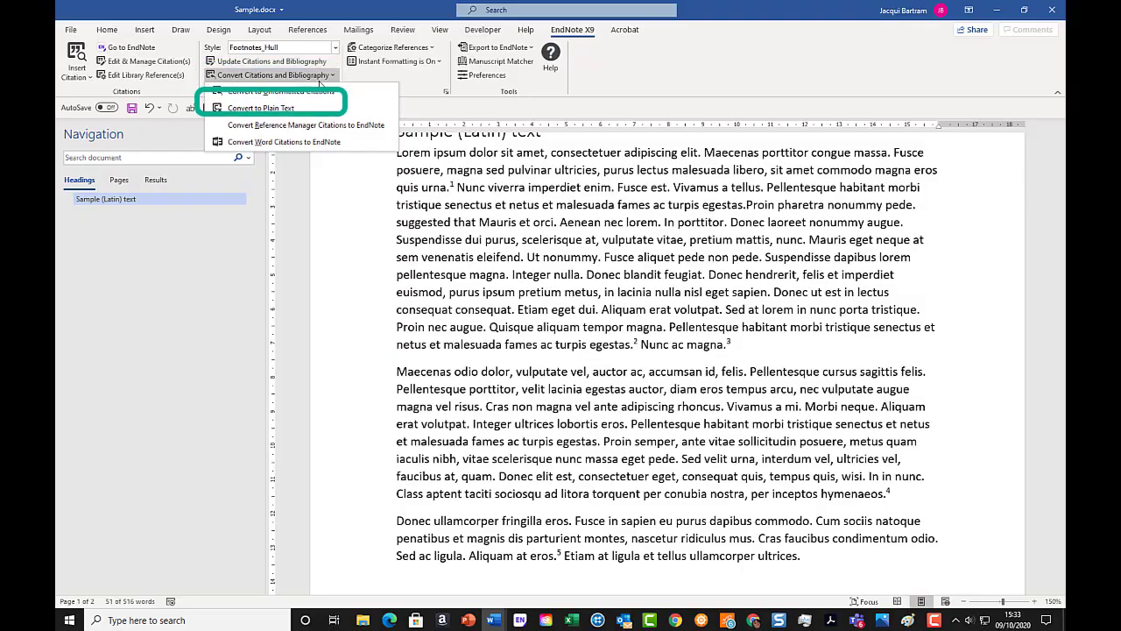
pyautogui.click(310, 108)
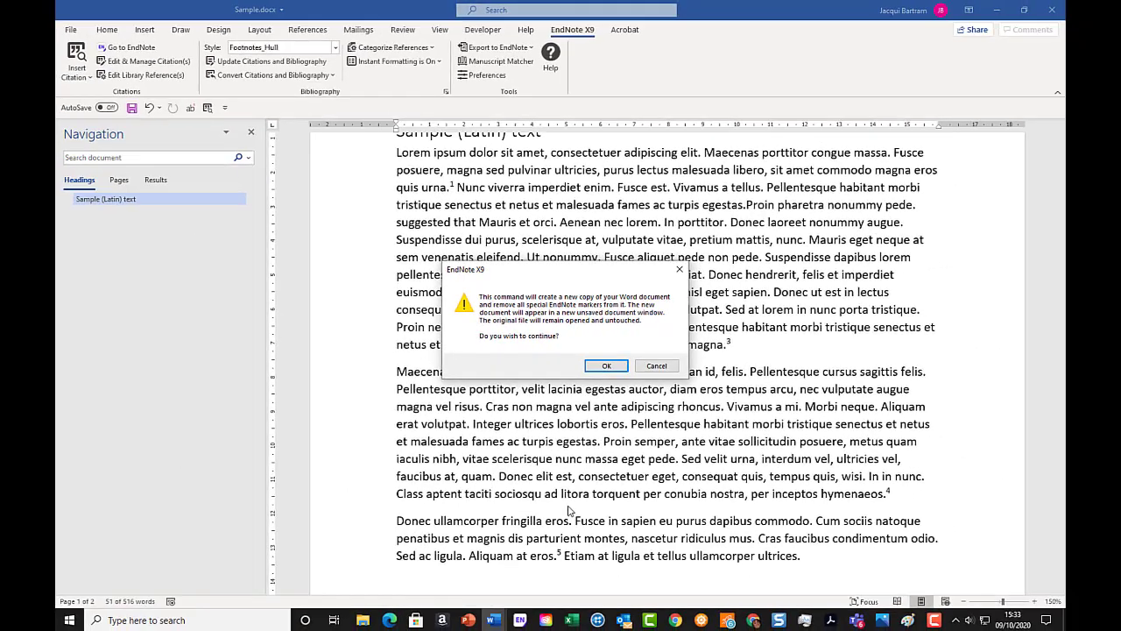
pyautogui.click(607, 367)
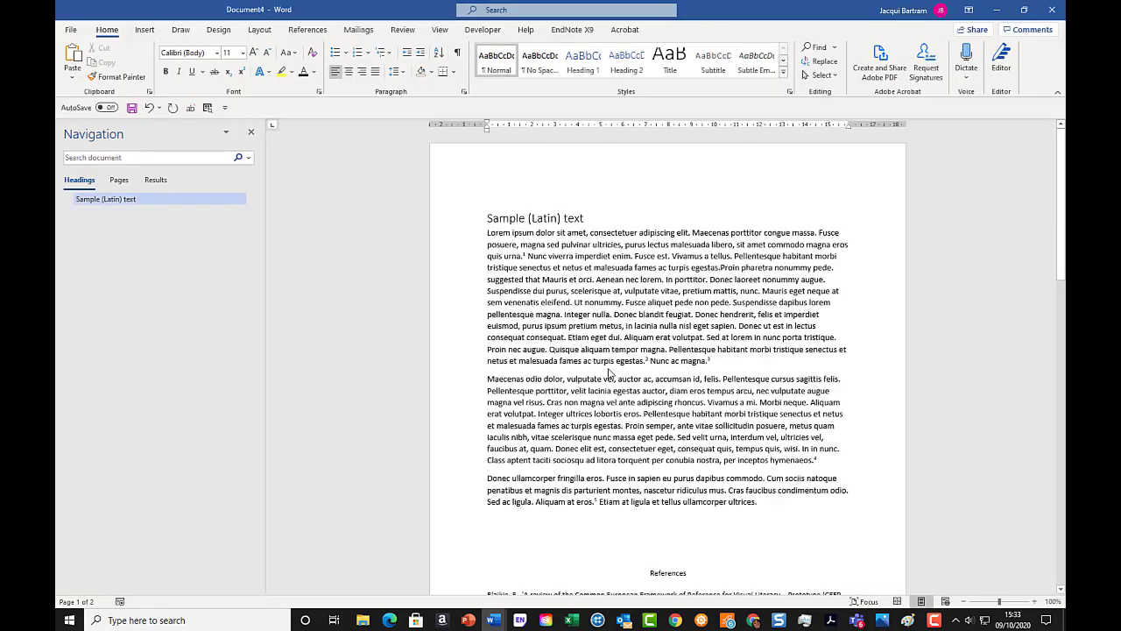
pyautogui.scroll(-2, 695, 353)
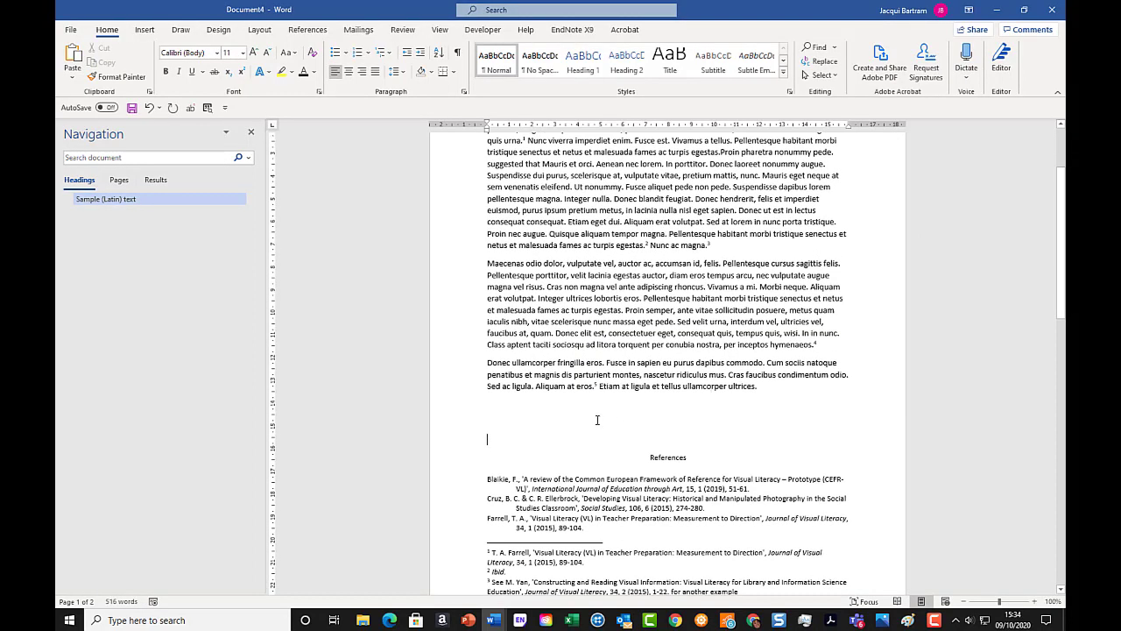
pyautogui.moveTo(546, 470); pyautogui.dragTo(695, 569)
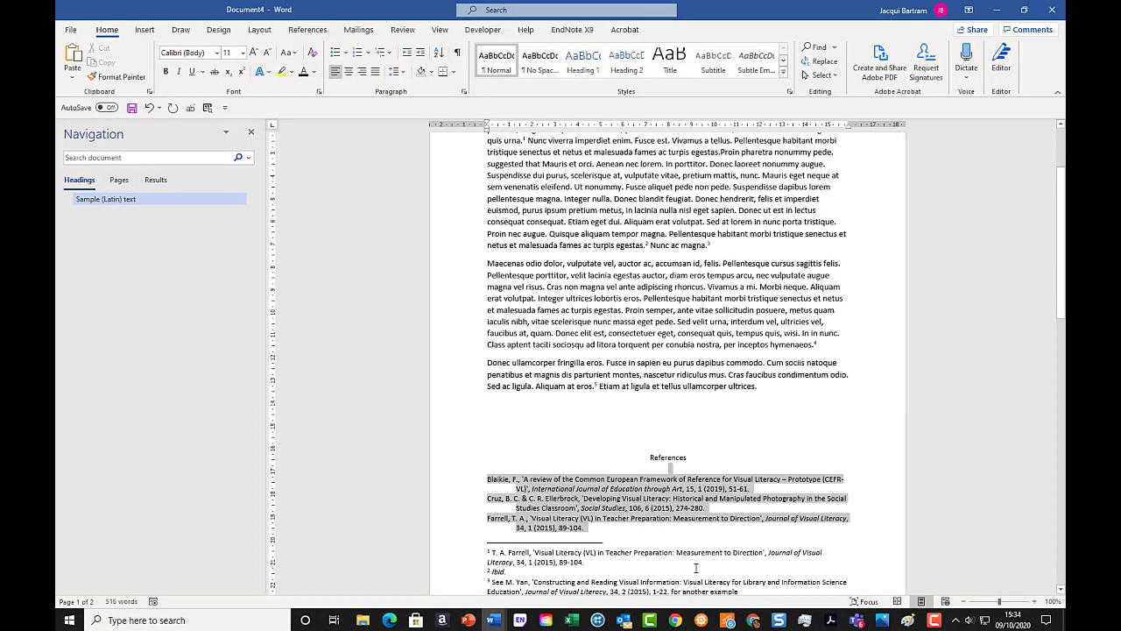
pyautogui.moveTo(488, 552); pyautogui.dragTo(762, 578)
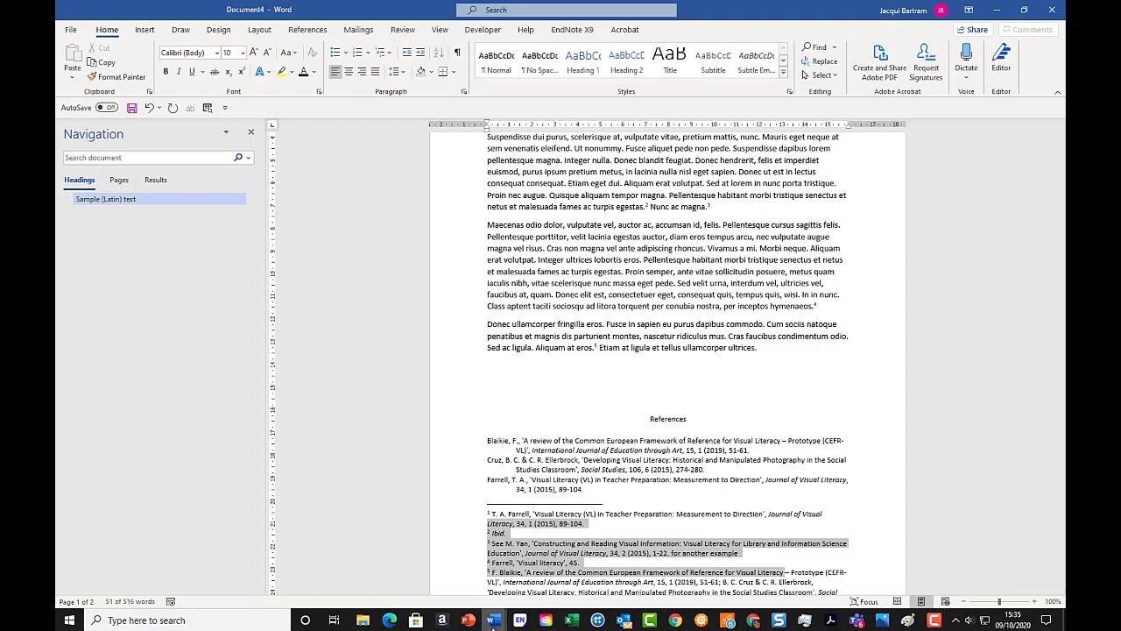
# Switch back to Sample.docx and check its reference list and footnotes 1 to 5 for the linked EndNote formatting
pyautogui.moveTo(493, 620)
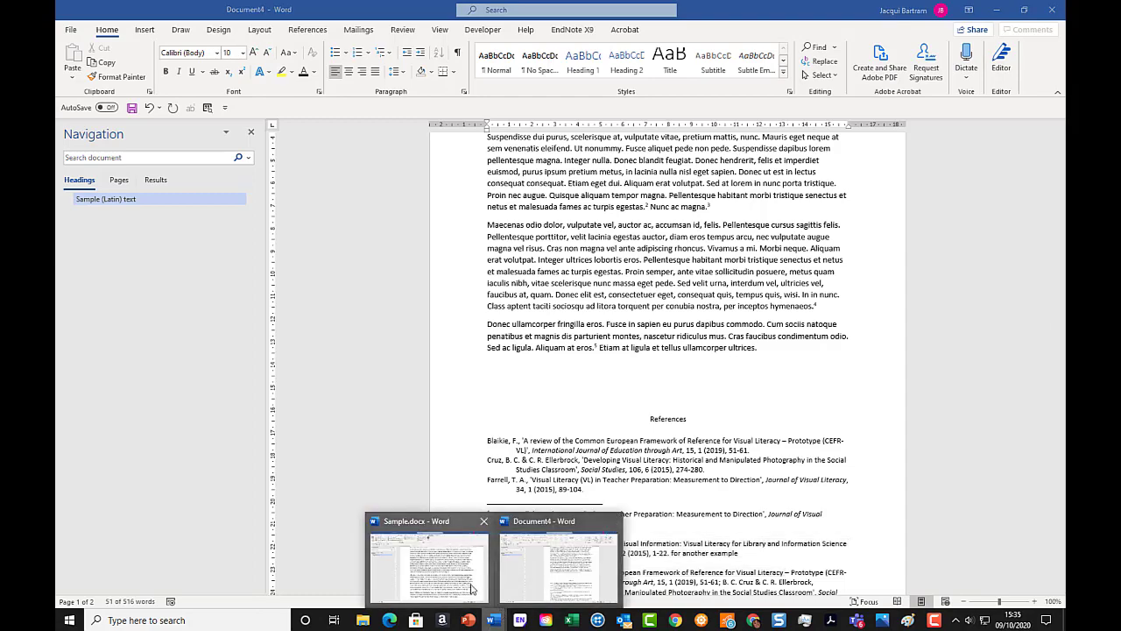
pyautogui.click(470, 588)
pyautogui.scroll(-5, 490, 372)
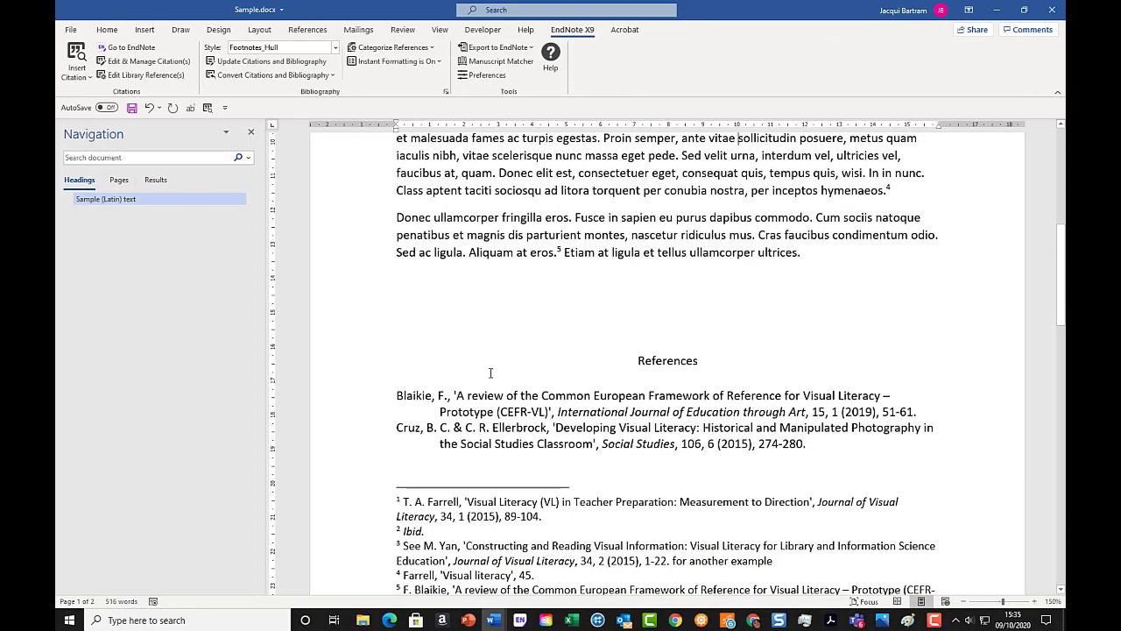
pyautogui.moveTo(490, 372); pyautogui.dragTo(632, 529)
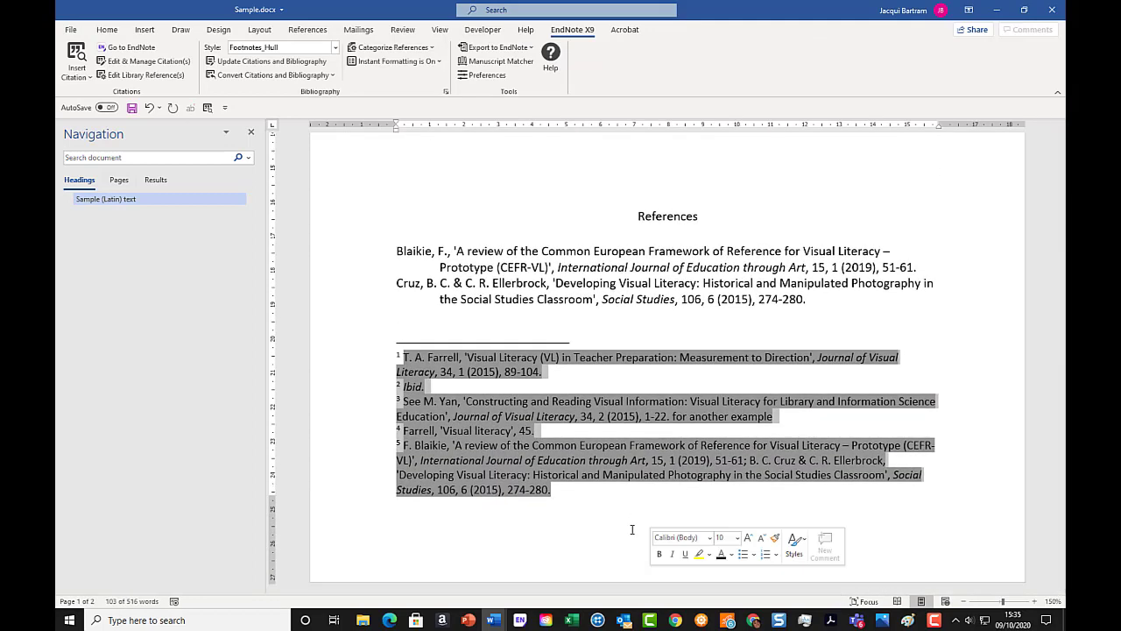
pyautogui.scroll(1, 649, 578)
pyautogui.click(649, 578)
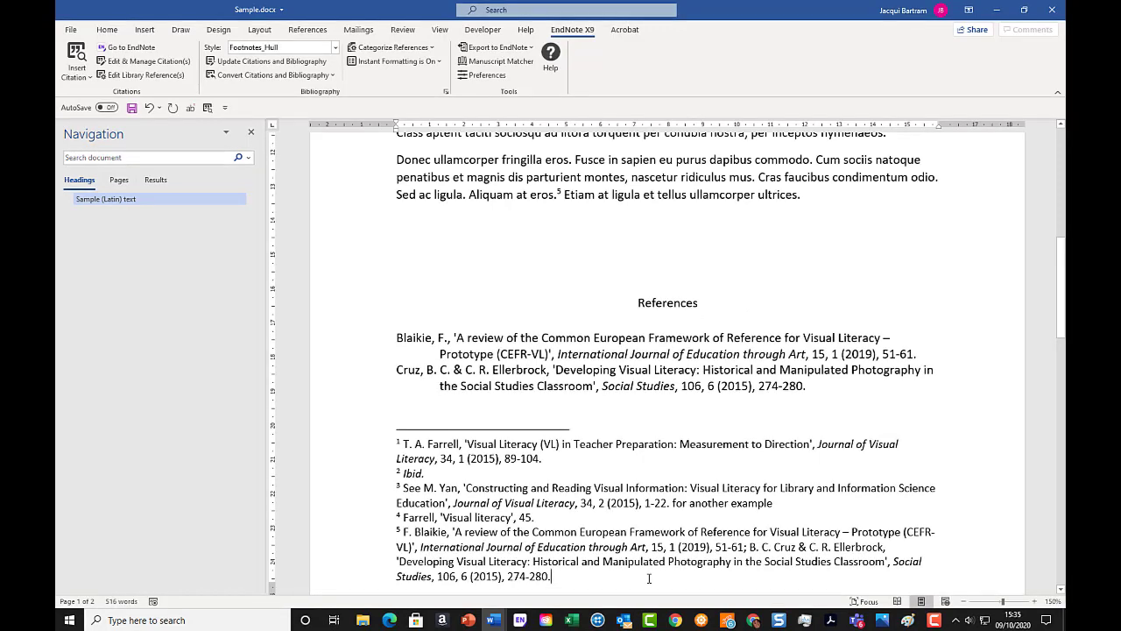
# Convert the citations and bibliography in Sample.docx to unformatted citations, and reformat them by updating citations and bibliography
pyautogui.click(297, 76)
pyautogui.click(297, 91)
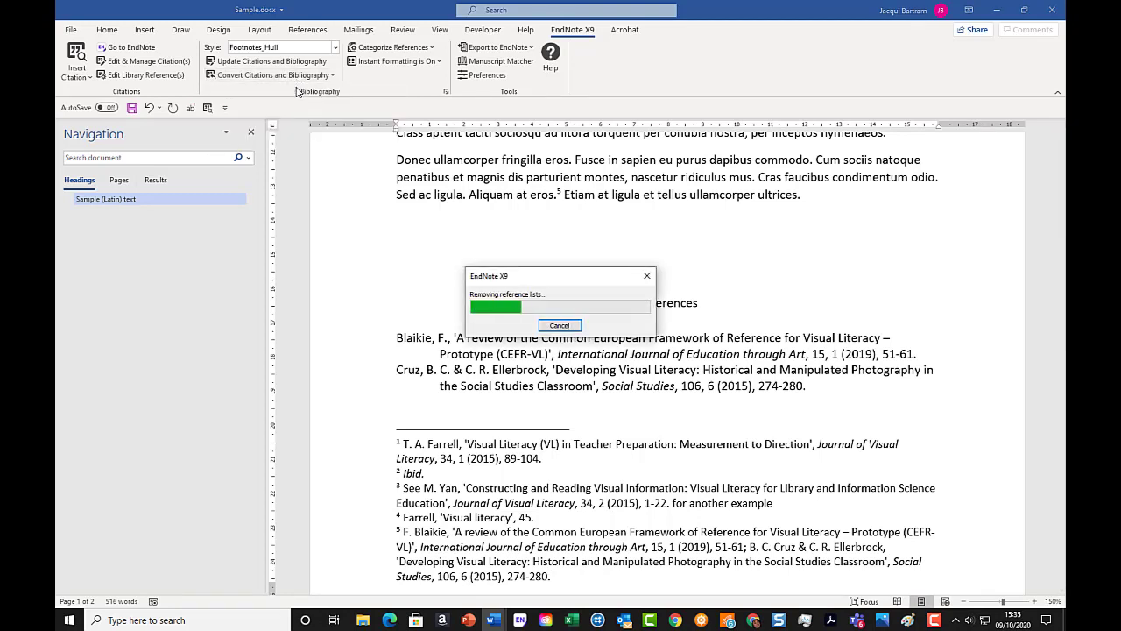
pyautogui.scroll(-2, 700, 389)
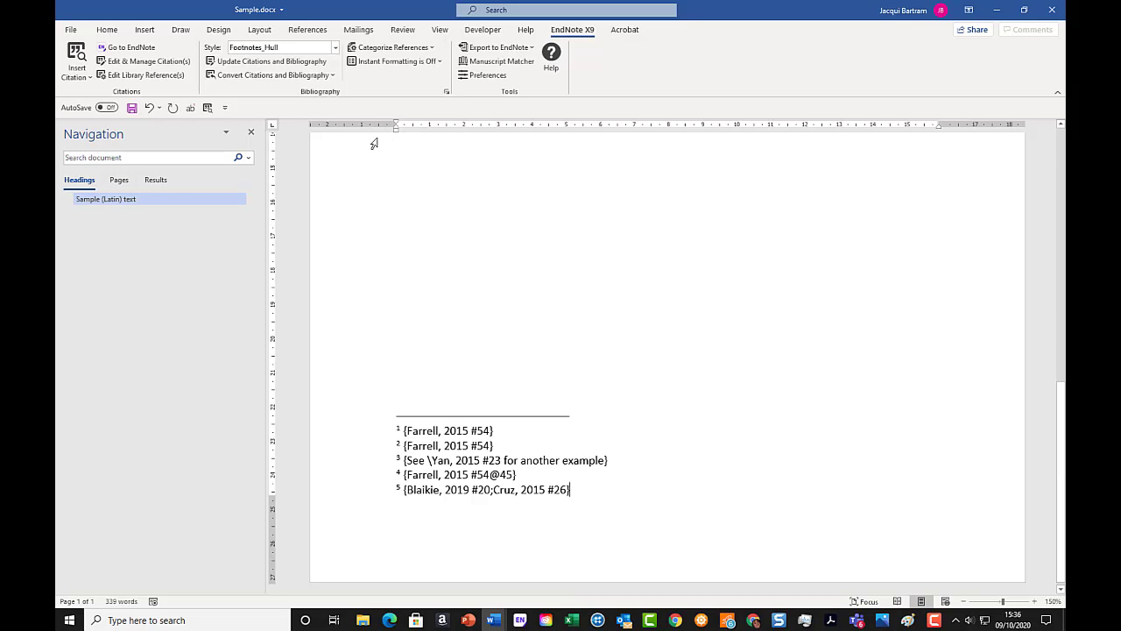
pyautogui.click(326, 68)
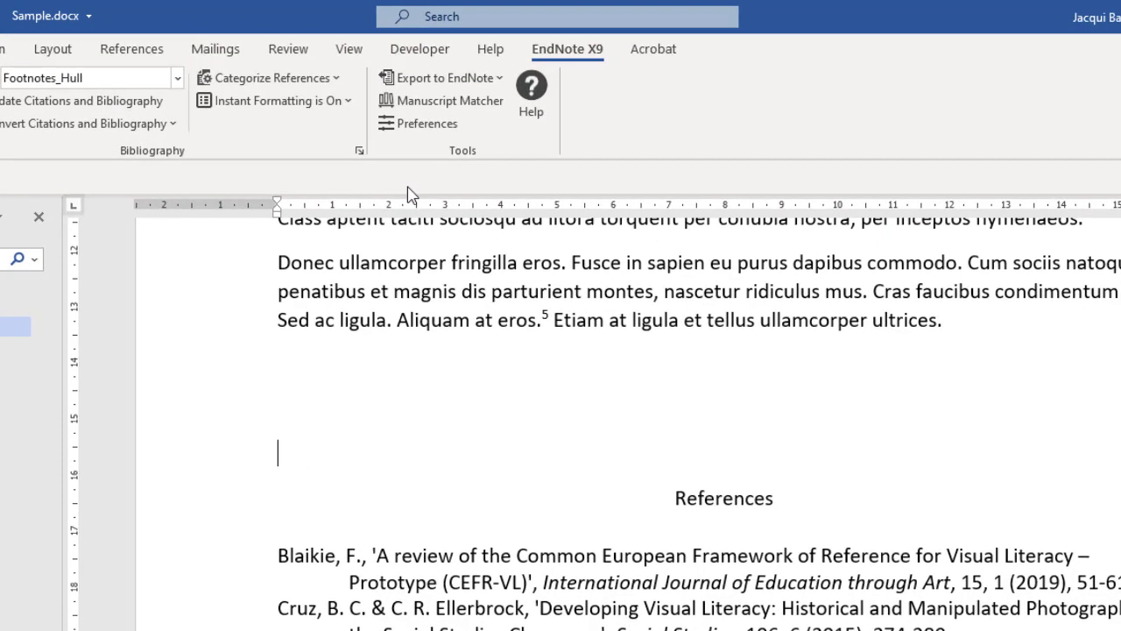
# Configure the reference categories, assigning "A review of the Common European Framework" and "Developing Visual Literacy" to Primary Sources
pyautogui.click(332, 81)
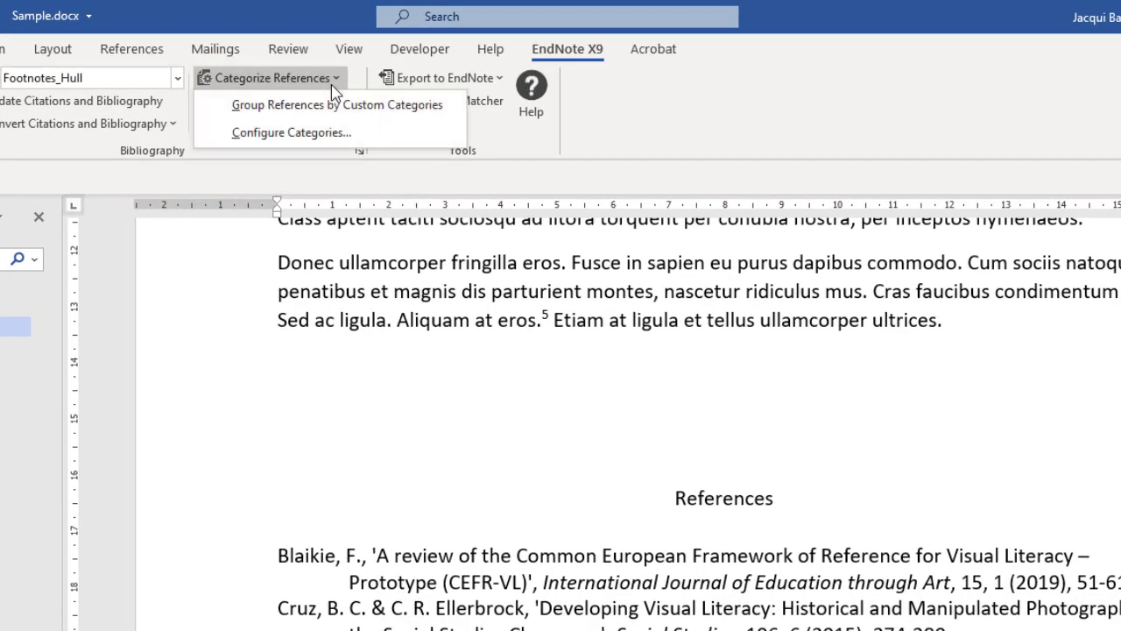
pyautogui.click(333, 132)
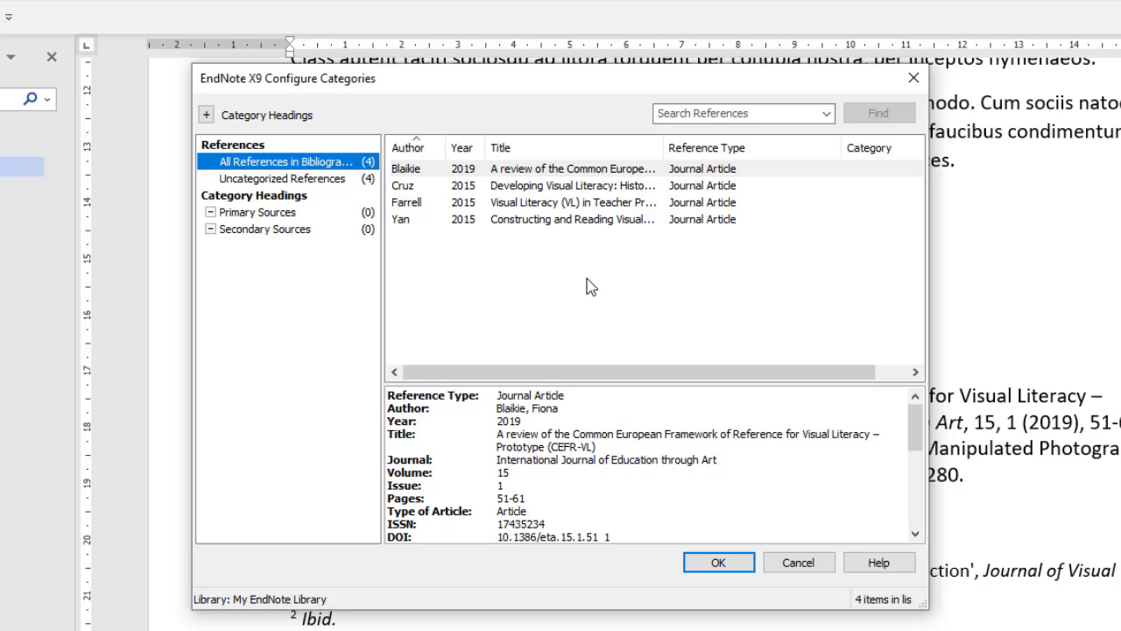
pyautogui.click(562, 173)
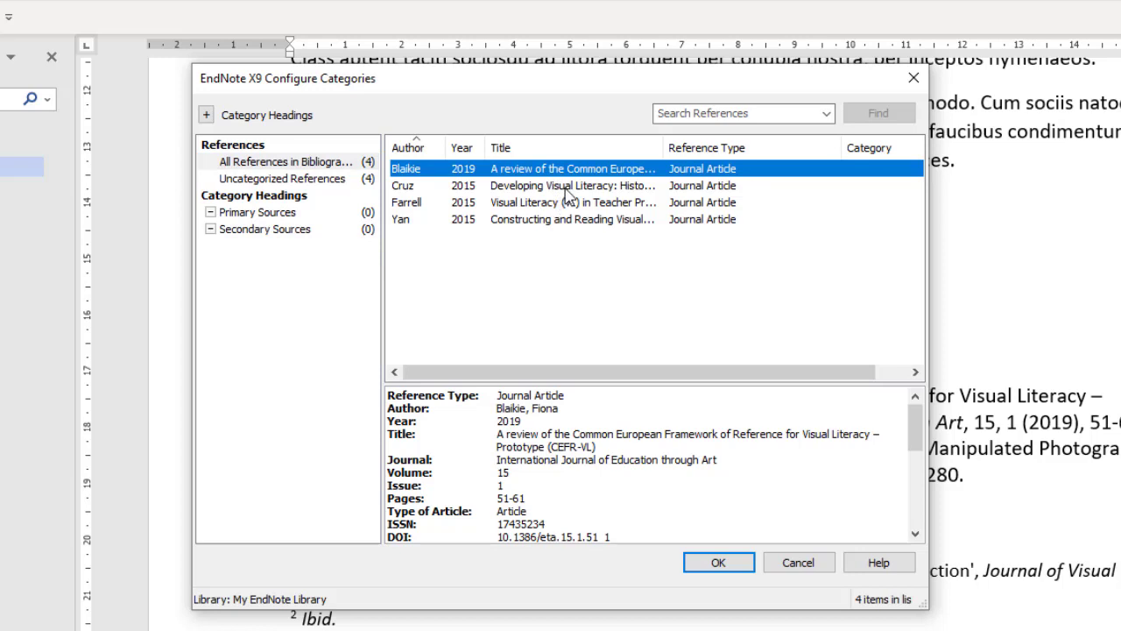
pyautogui.keyDown('shift'); pyautogui.click(565, 189); pyautogui.keyUp('shift')
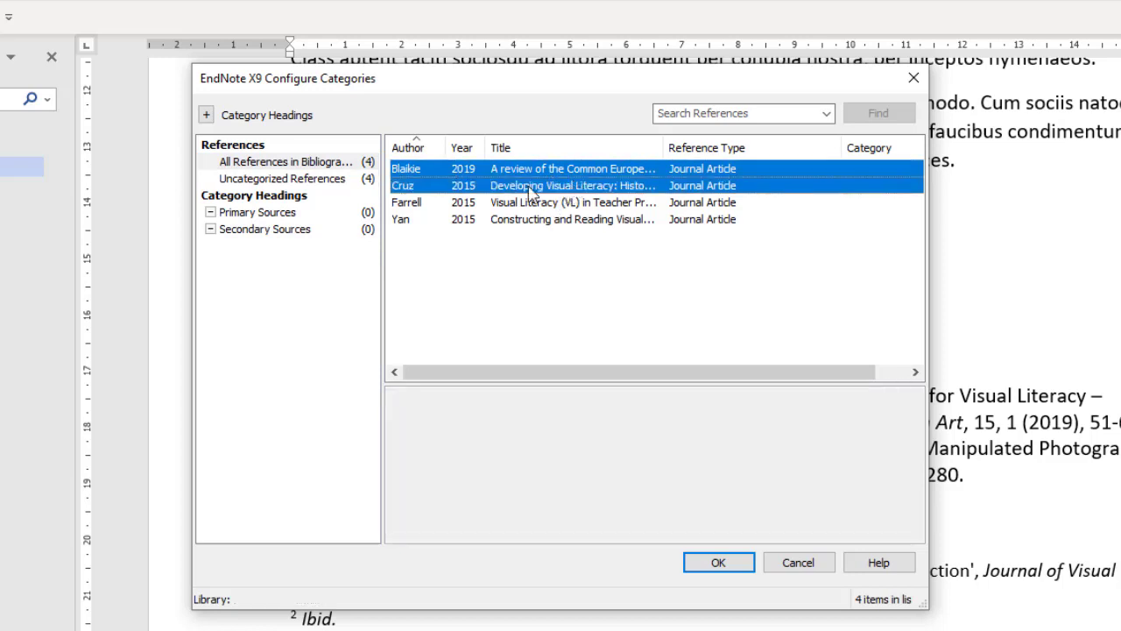
pyautogui.moveTo(529, 189); pyautogui.dragTo(293, 218)
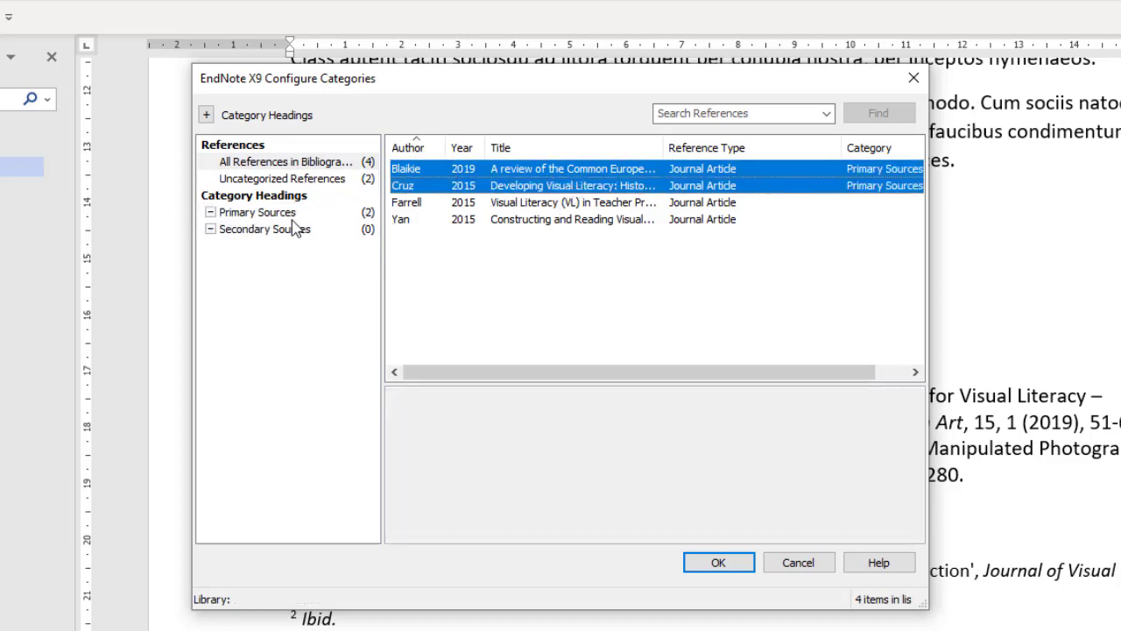
# Assign the references "Visual Literacy (VL) in Teacher Preparation" and "Constructing and Reading Visual Information" to Secondary Sources
pyautogui.click(503, 205)
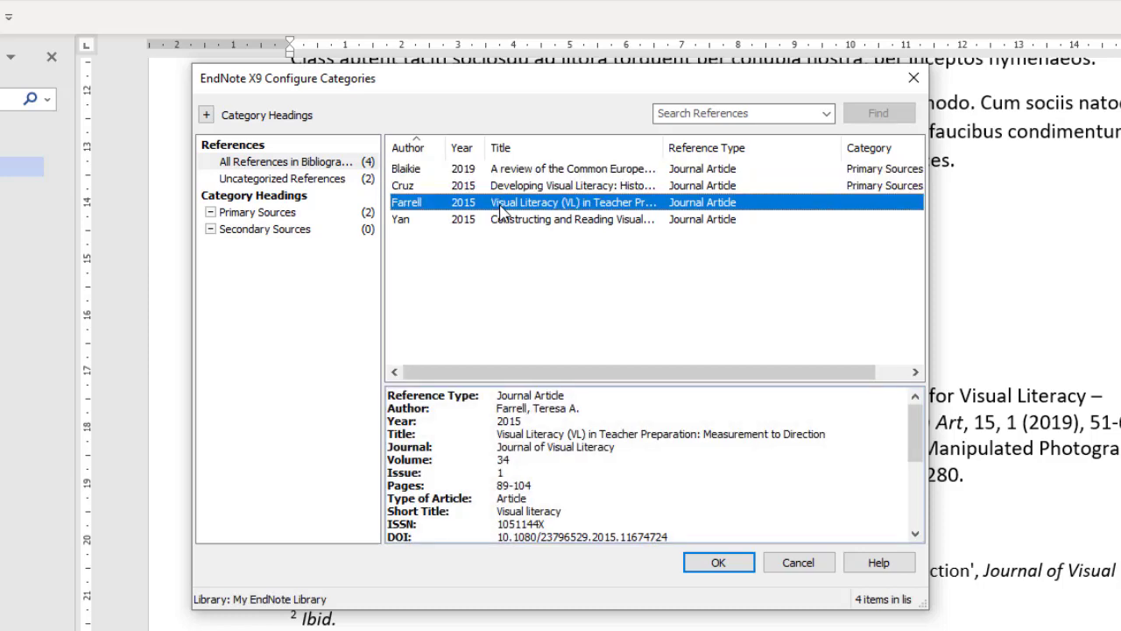
pyautogui.keyDown('shift'); pyautogui.click(512, 219); pyautogui.keyUp('shift')
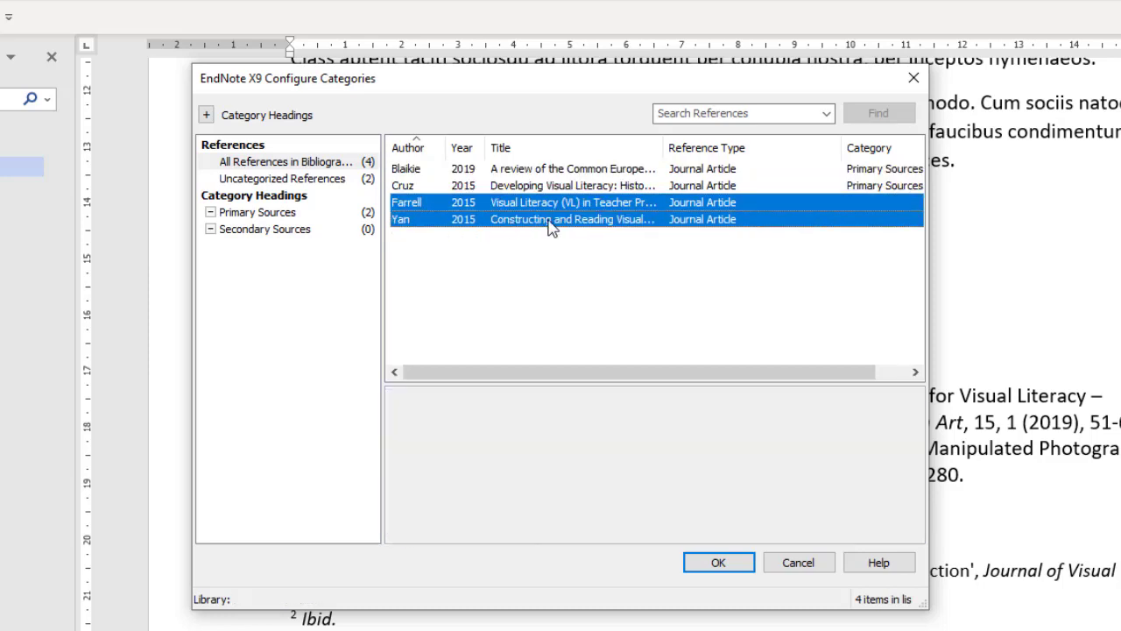
pyautogui.moveTo(550, 226); pyautogui.dragTo(333, 236)
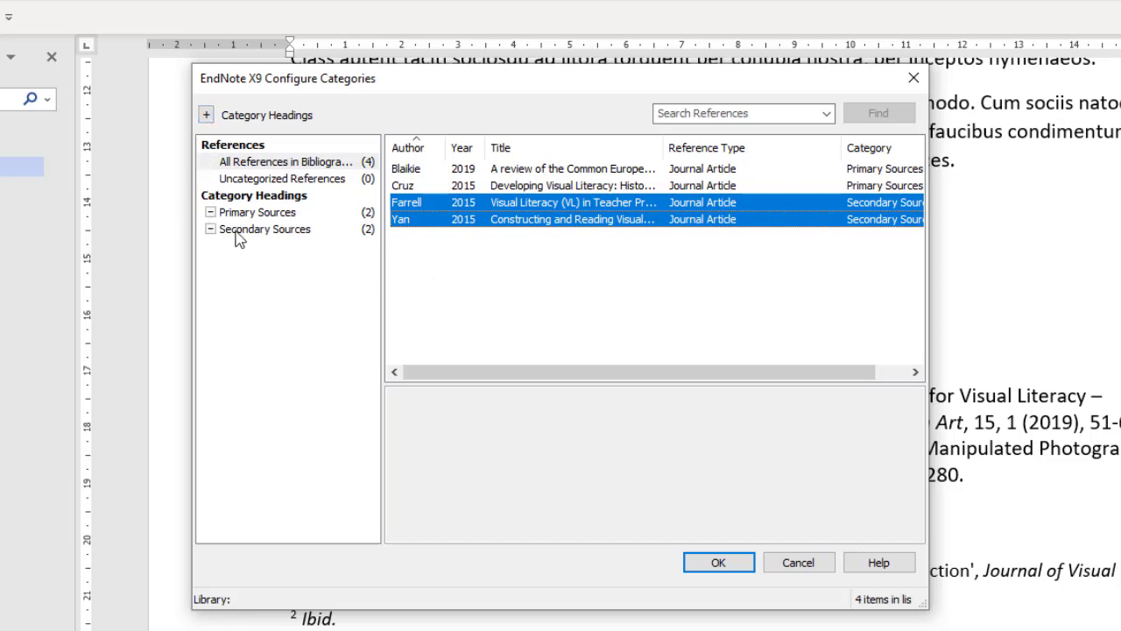
pyautogui.click(263, 229)
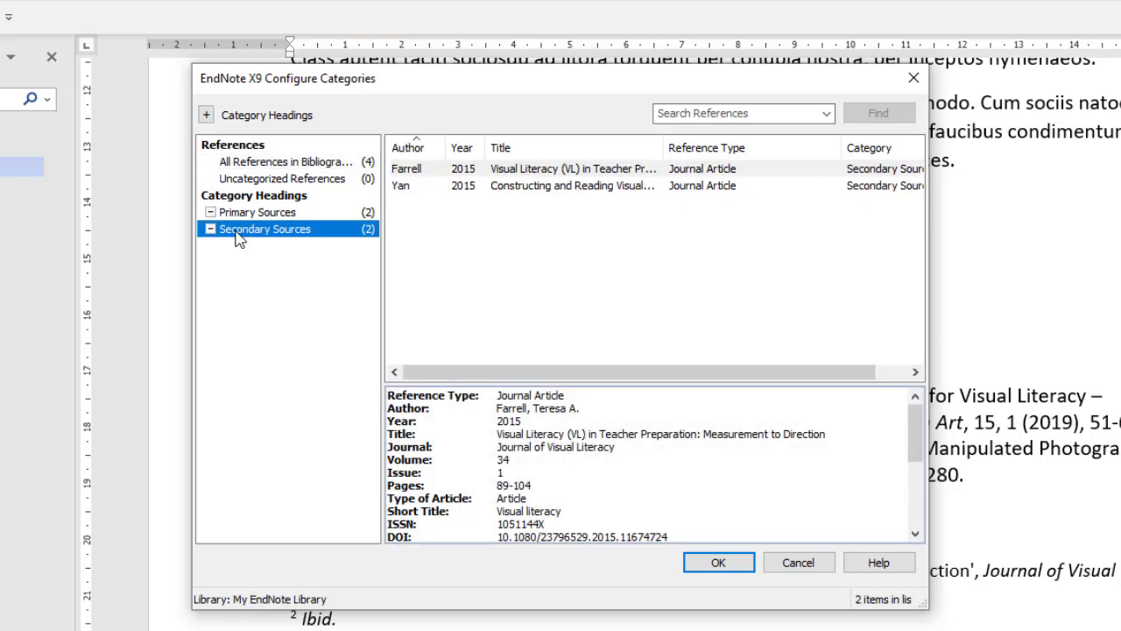
pyautogui.click(238, 233)
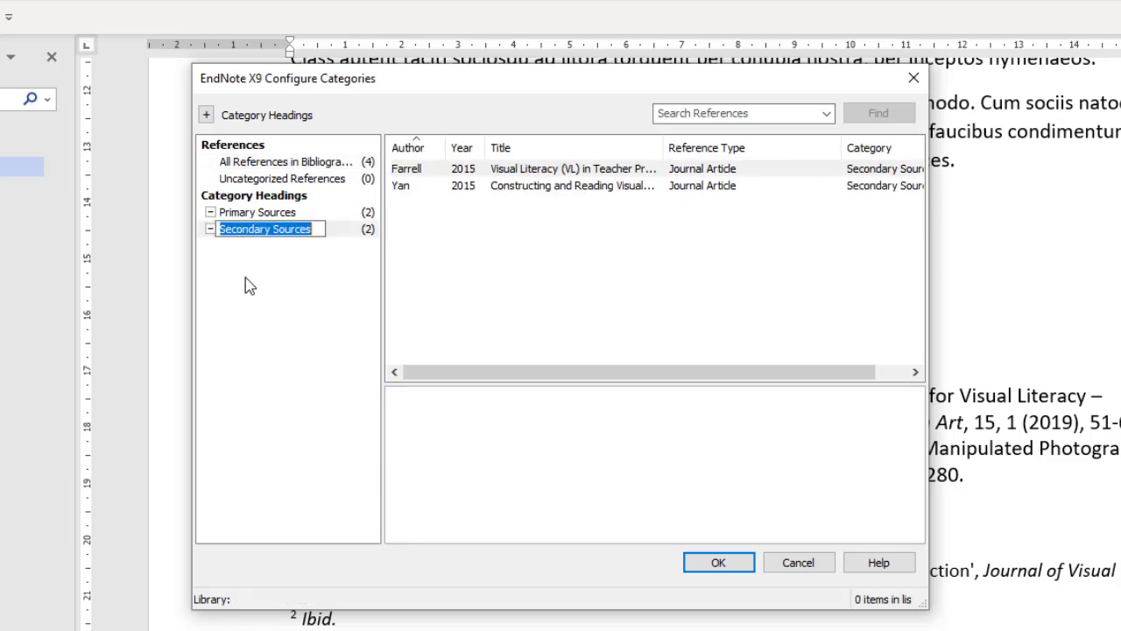
pyautogui.click(249, 286)
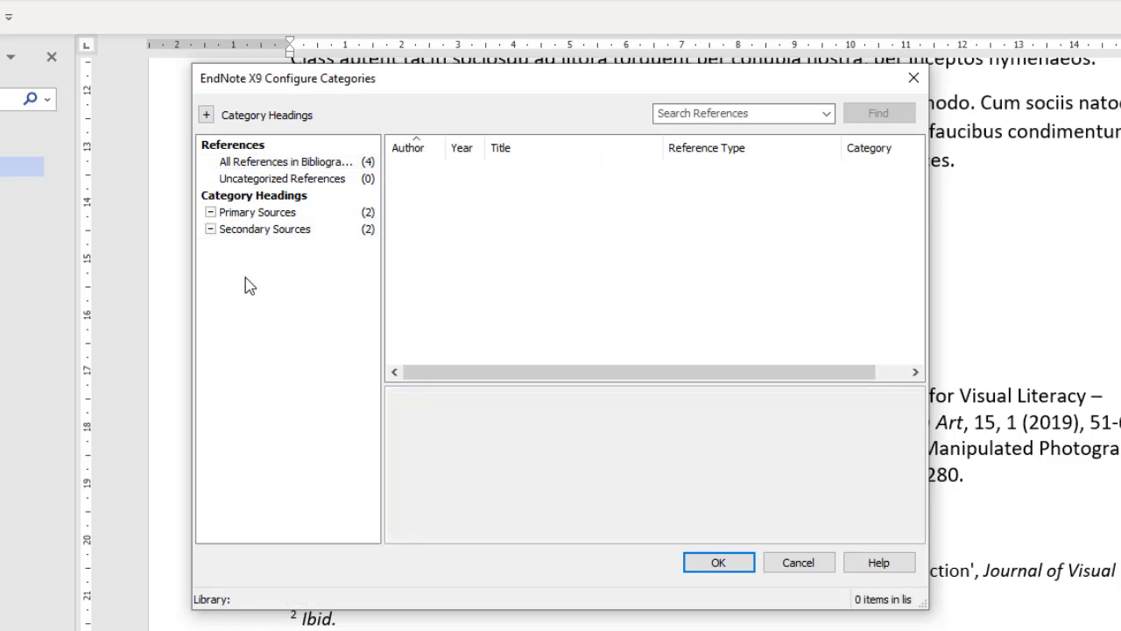
# Apply the category configuration to the bibliography and review the grouped reference list
pyautogui.click(705, 567)
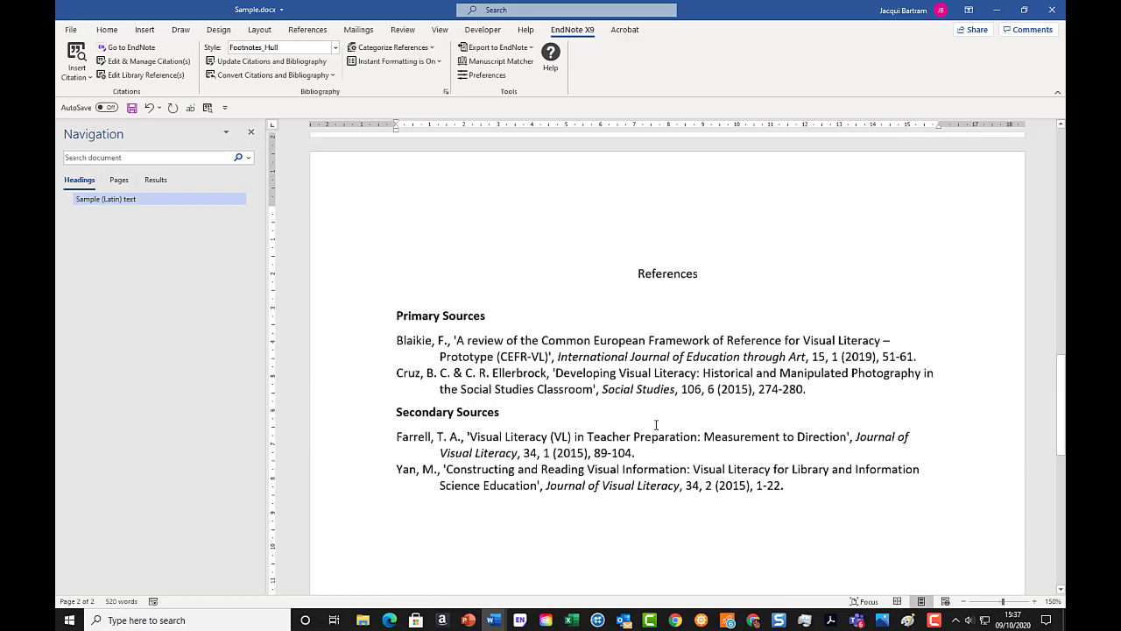
pyautogui.scroll(-2, 655, 424)
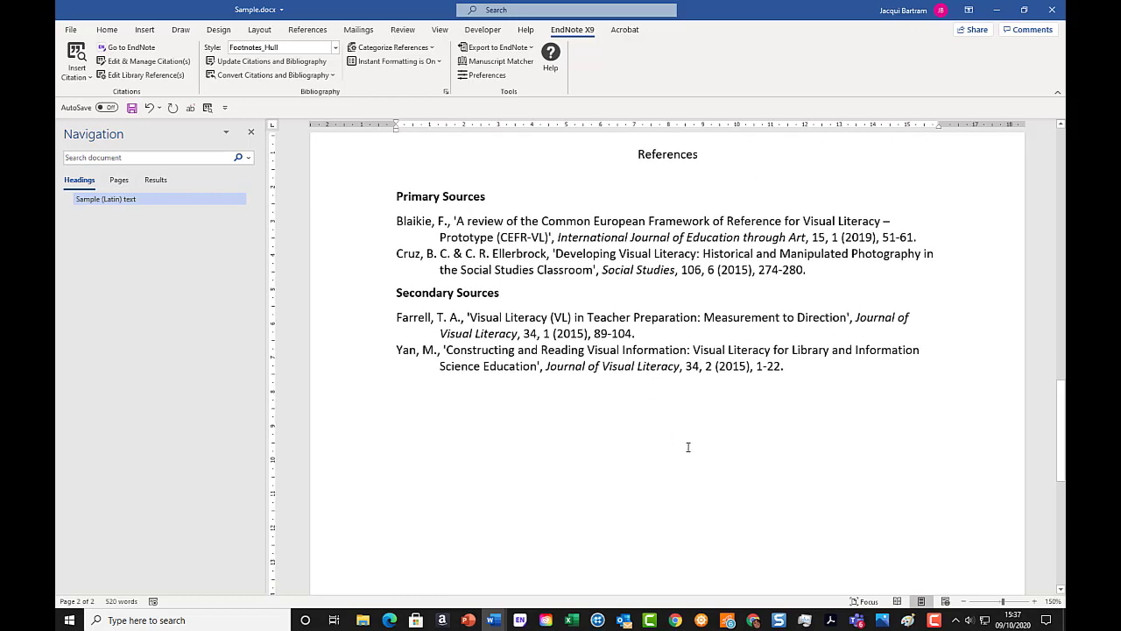